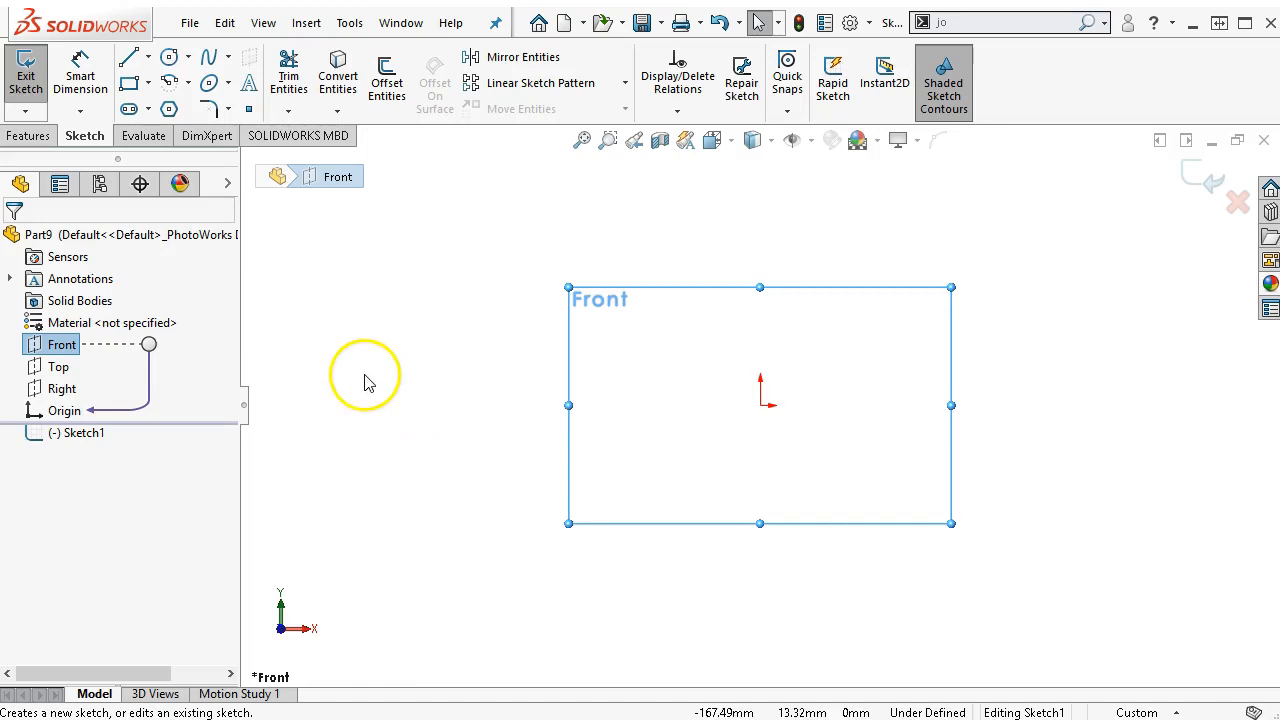
Step: Sketch a vertical line about 69 mm long up from the origin and a horizontal line about 91 mm long to its right
click(129, 60)
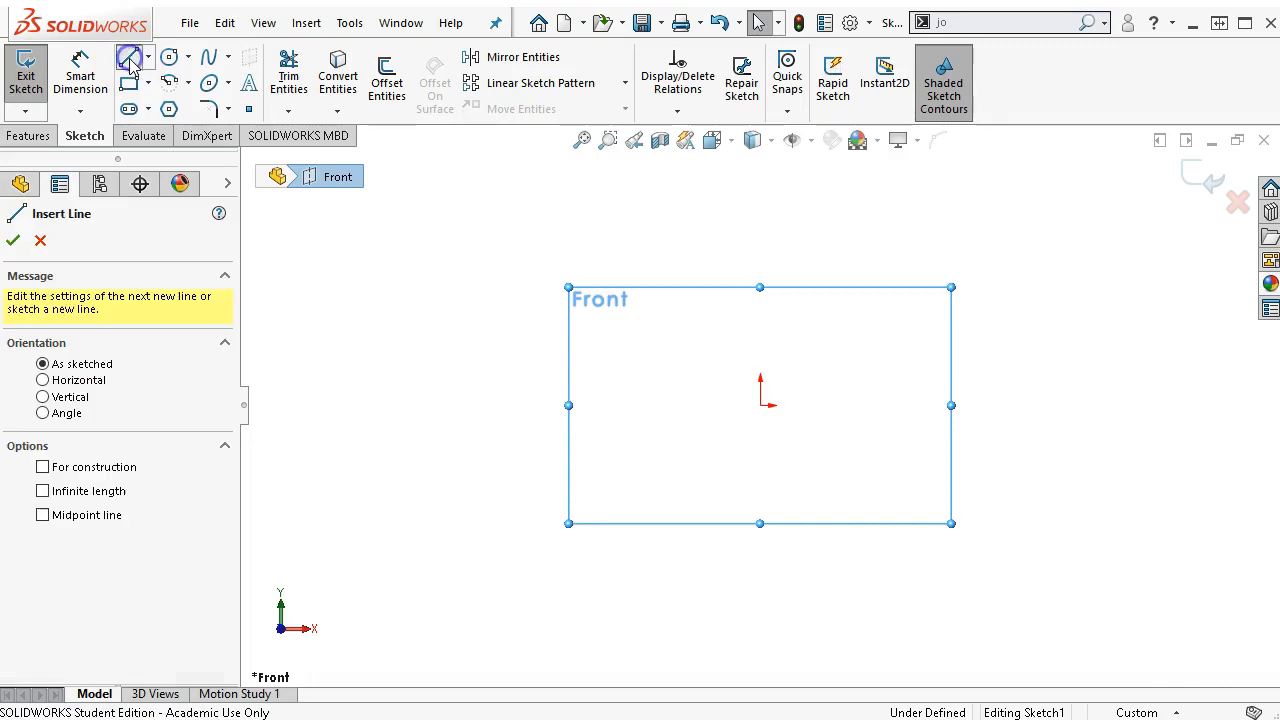
click(761, 405)
click(760, 256)
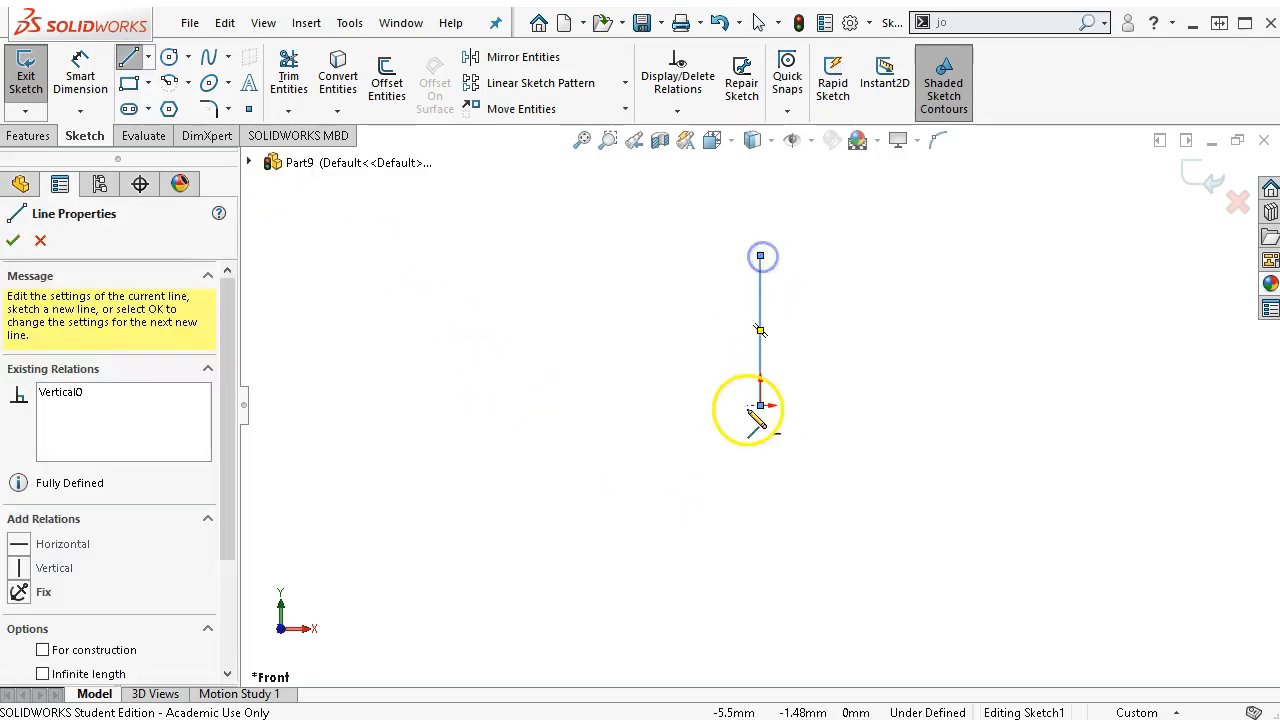
click(768, 403)
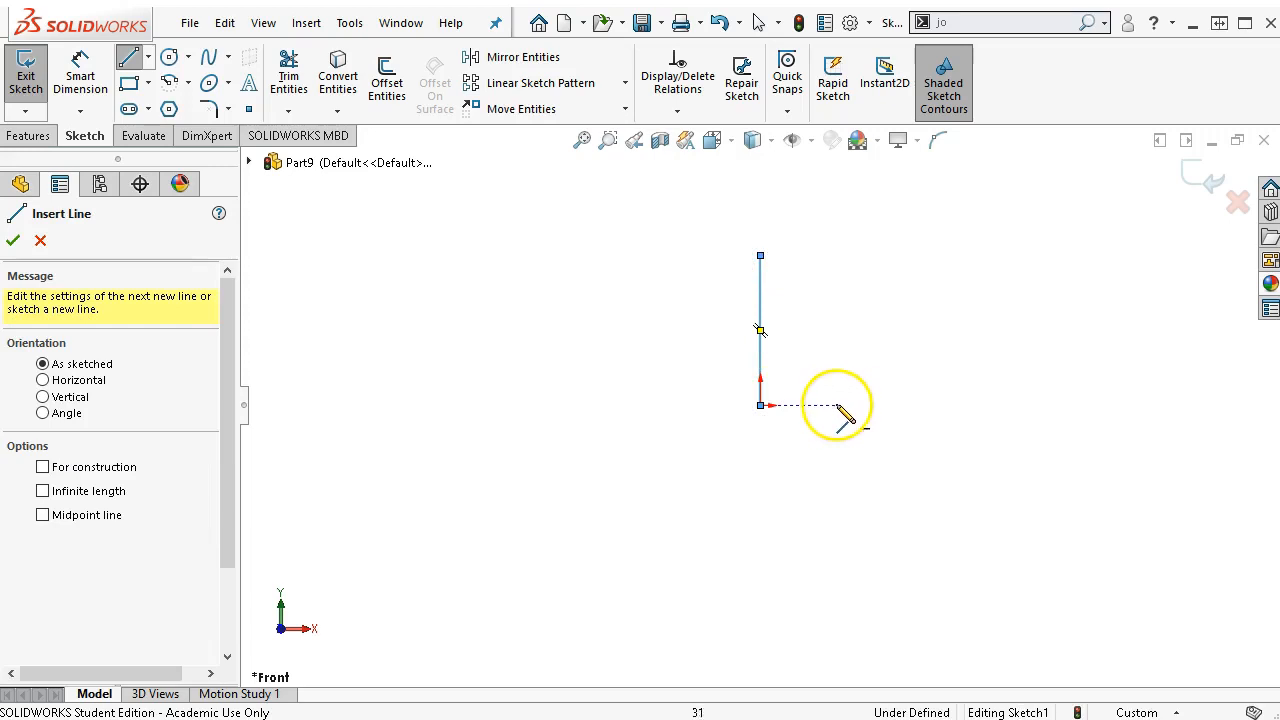
click(761, 405)
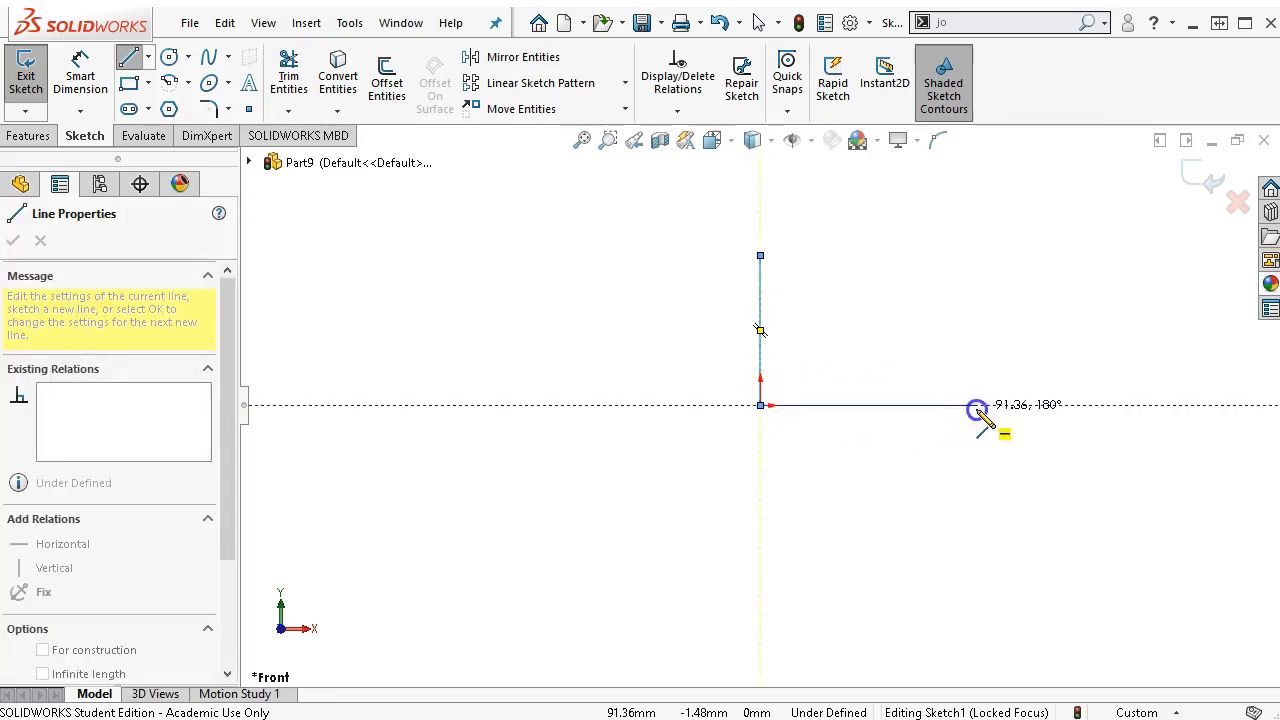
scroll(837, 388, down, 11)
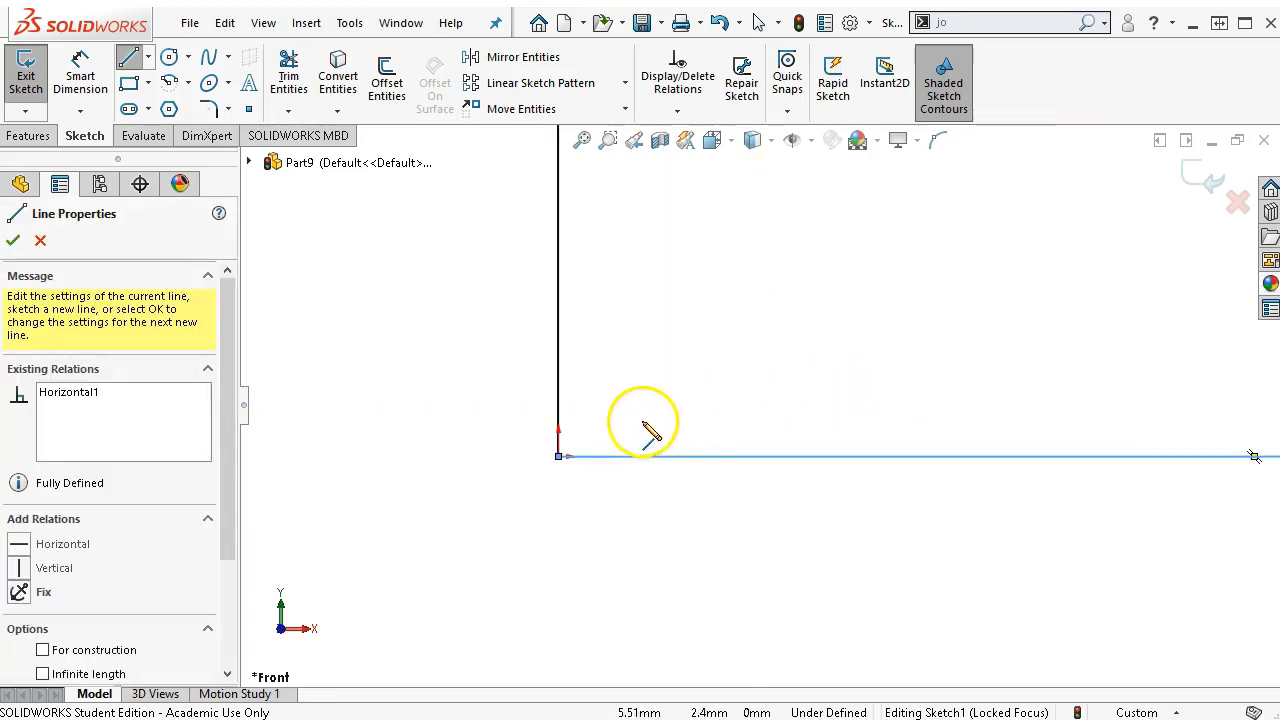
click(628, 455)
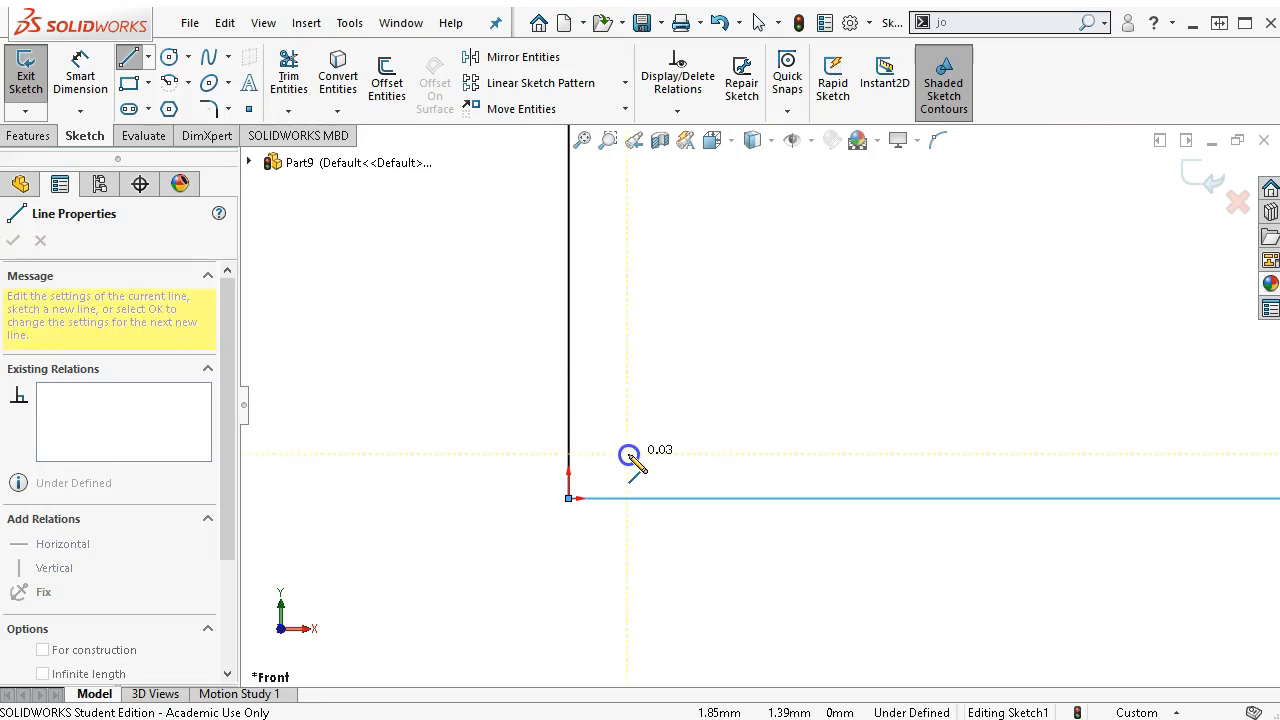
right_click(731, 431)
click(764, 446)
Step: Delete the tiny stray line segment near the origin
scroll(909, 523, up, 3)
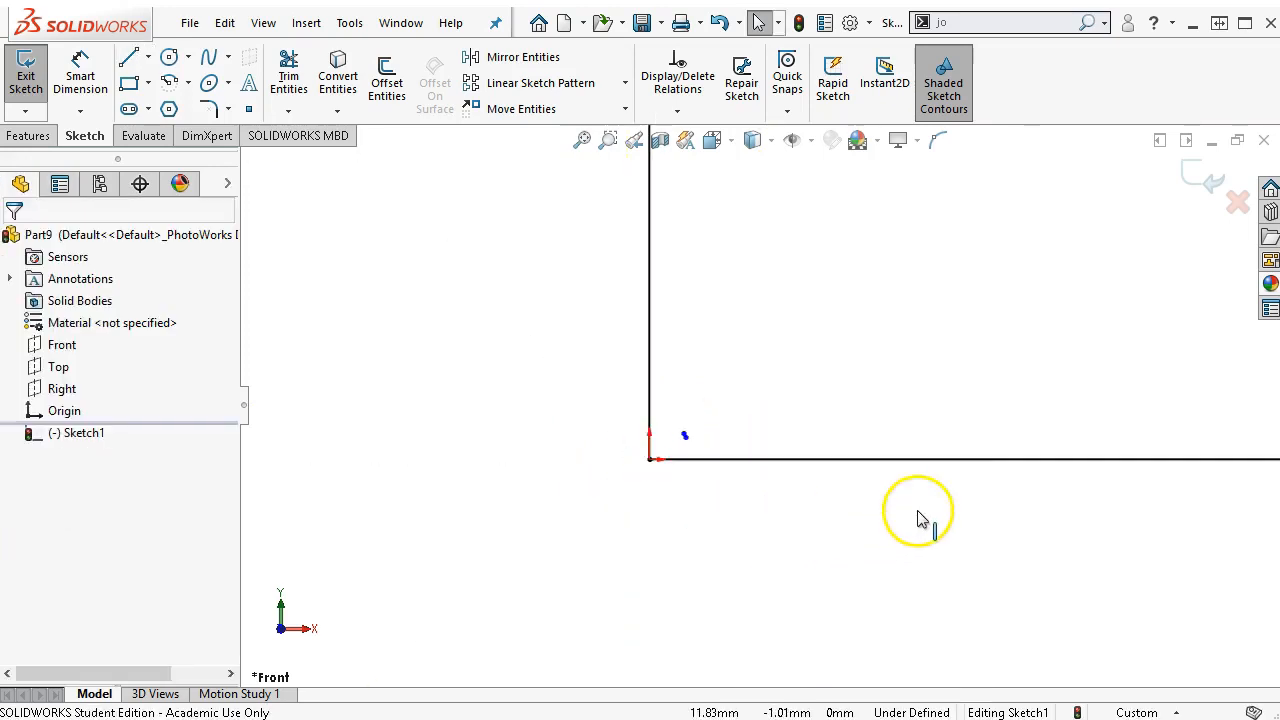
scroll(1043, 403, up, 7)
scroll(1052, 320, up, 5)
scroll(1048, 302, down, 3)
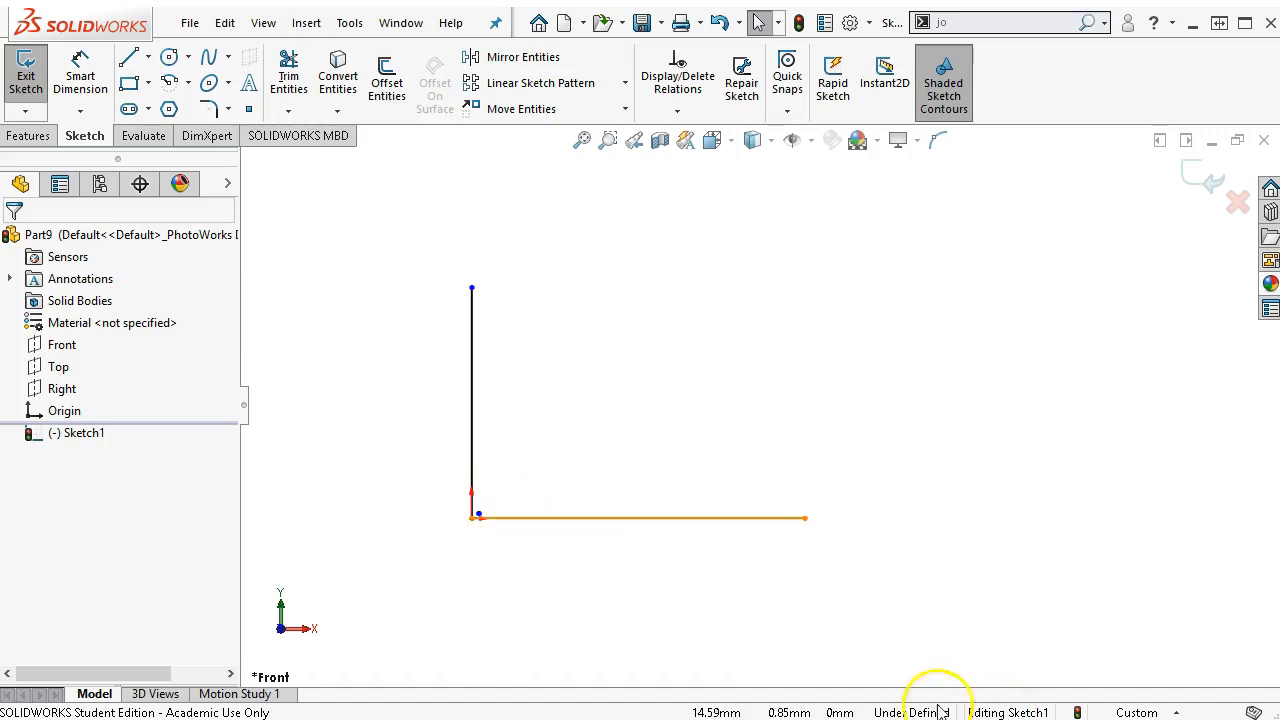
scroll(600, 495, down, 5)
scroll(454, 490, down, 3)
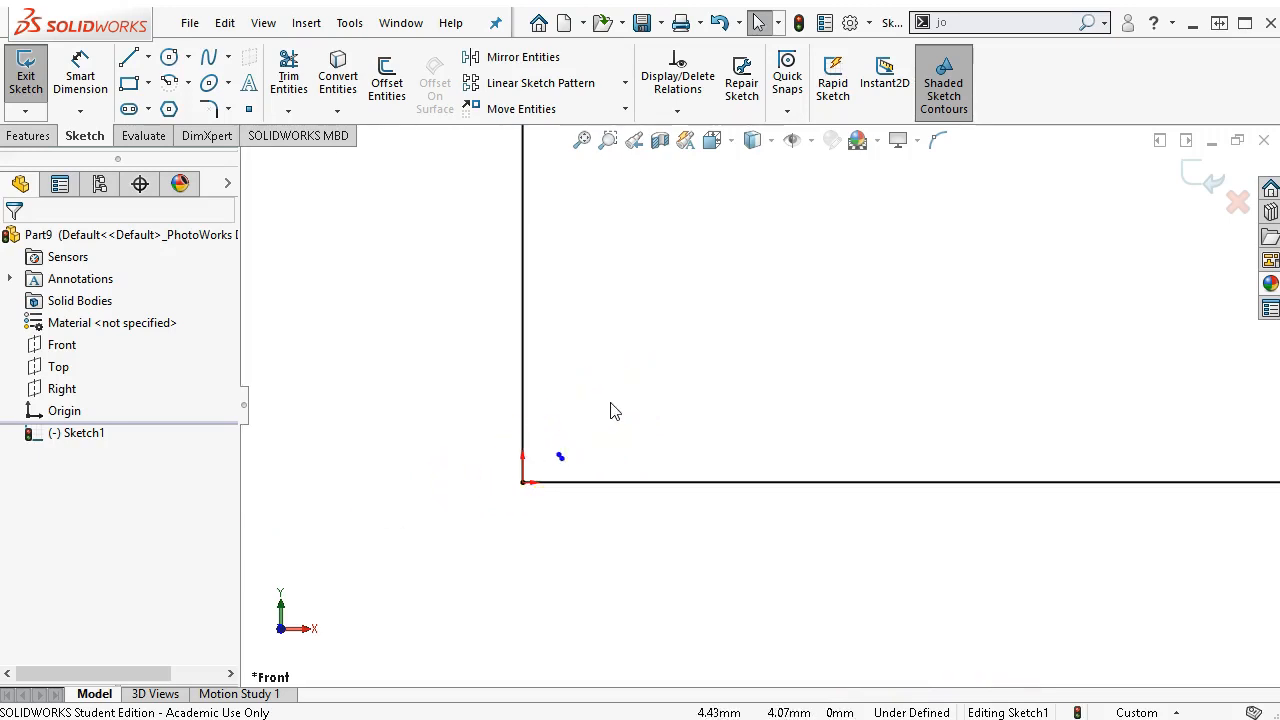
click(545, 423)
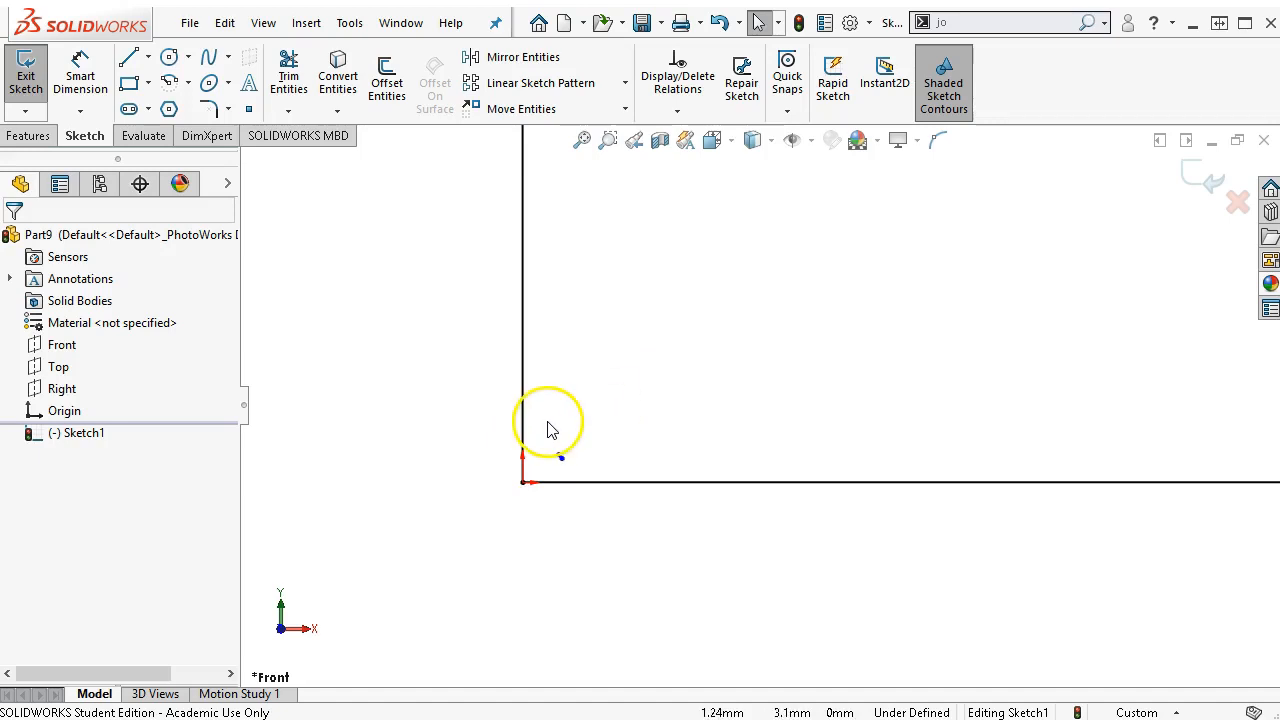
drag(550, 430, 586, 482)
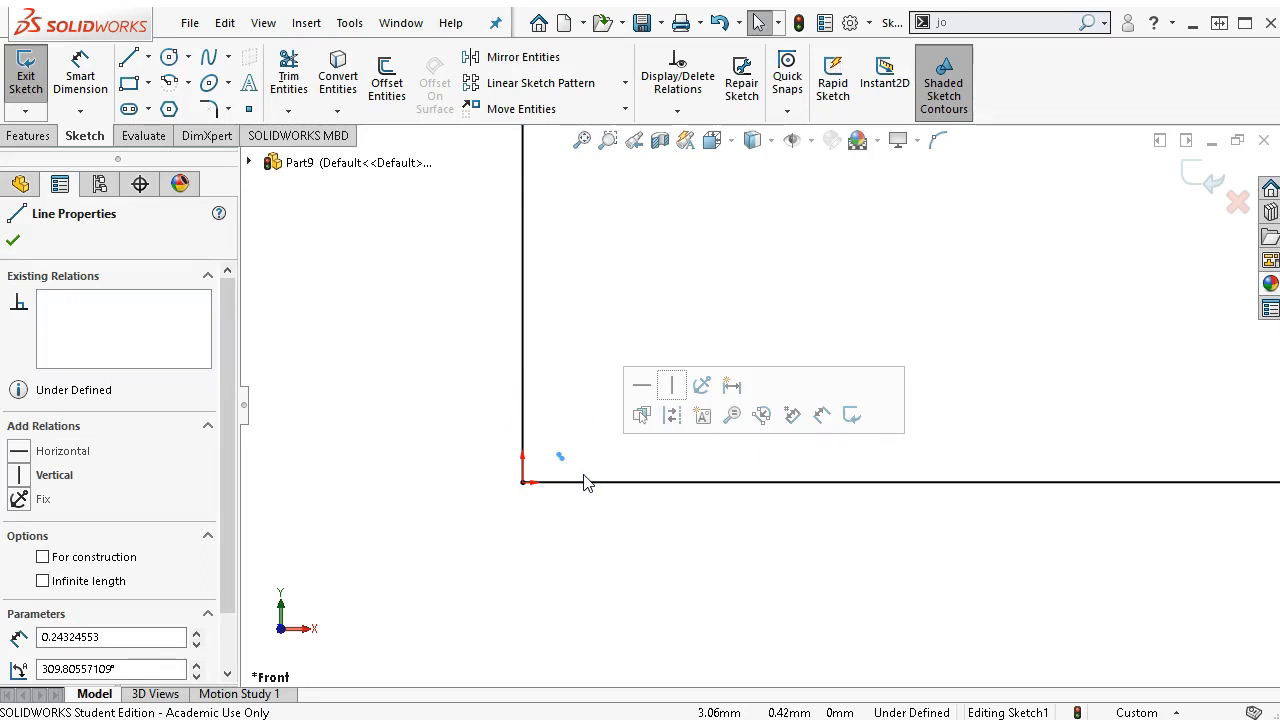
key(Delete)
scroll(617, 427, up, 1)
click(581, 140)
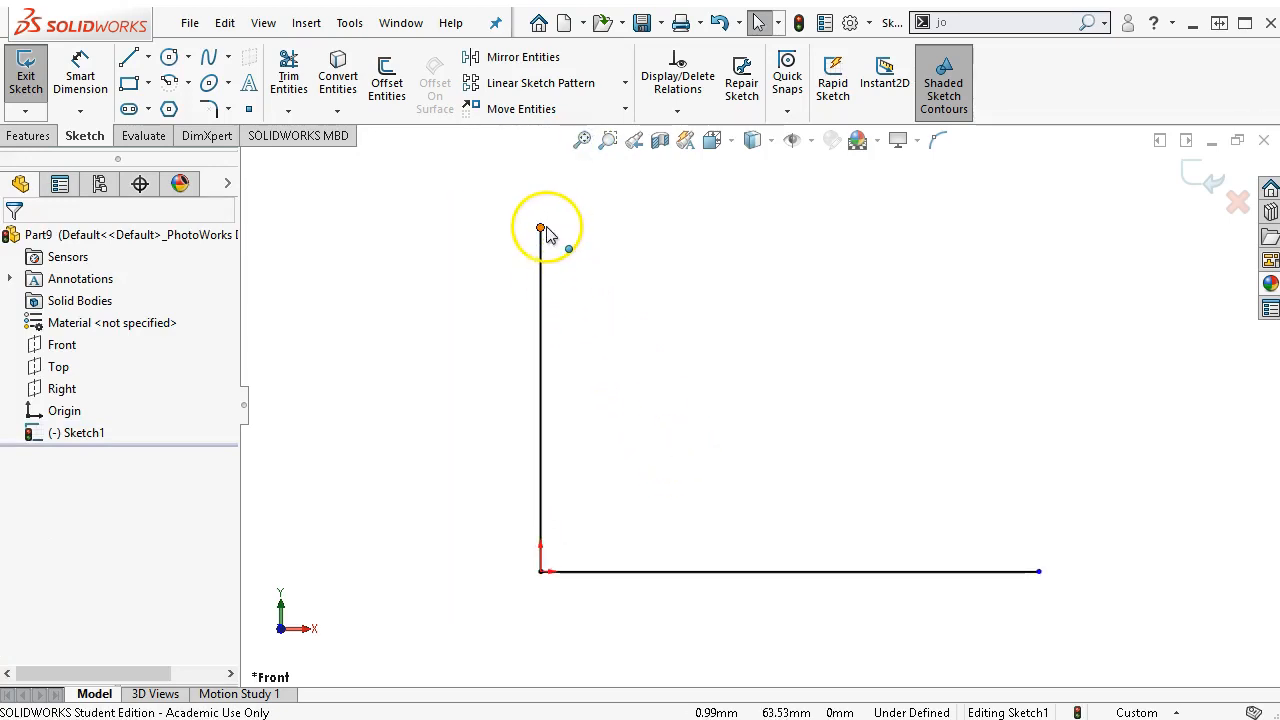
Step: Dimension the horizontal line to 100 mm, placing the dimension below it
scroll(1059, 493, up, 1)
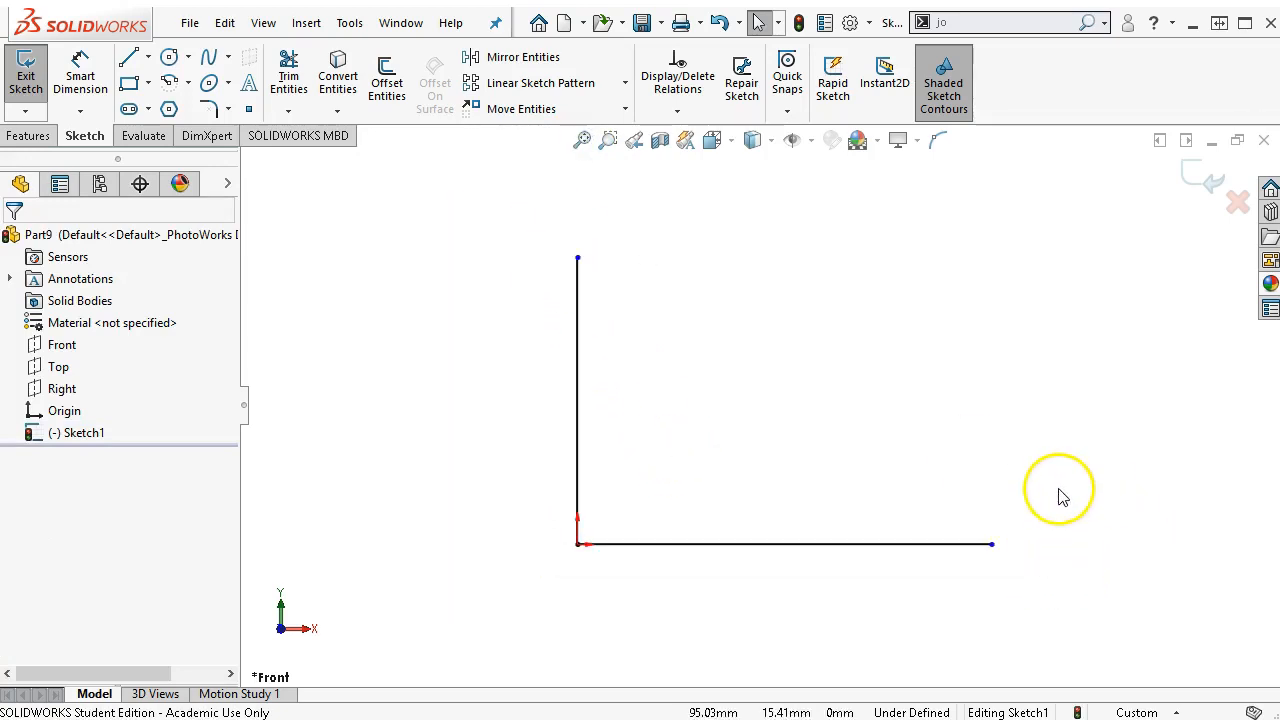
click(70, 72)
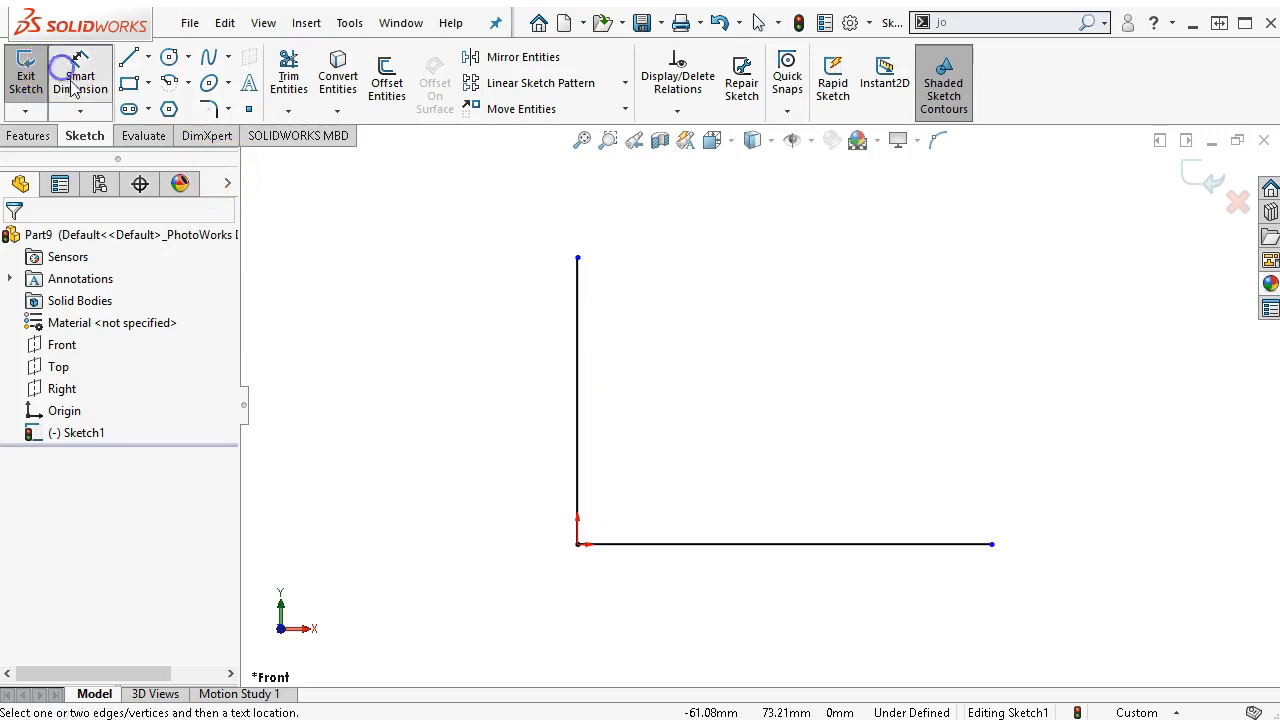
click(686, 548)
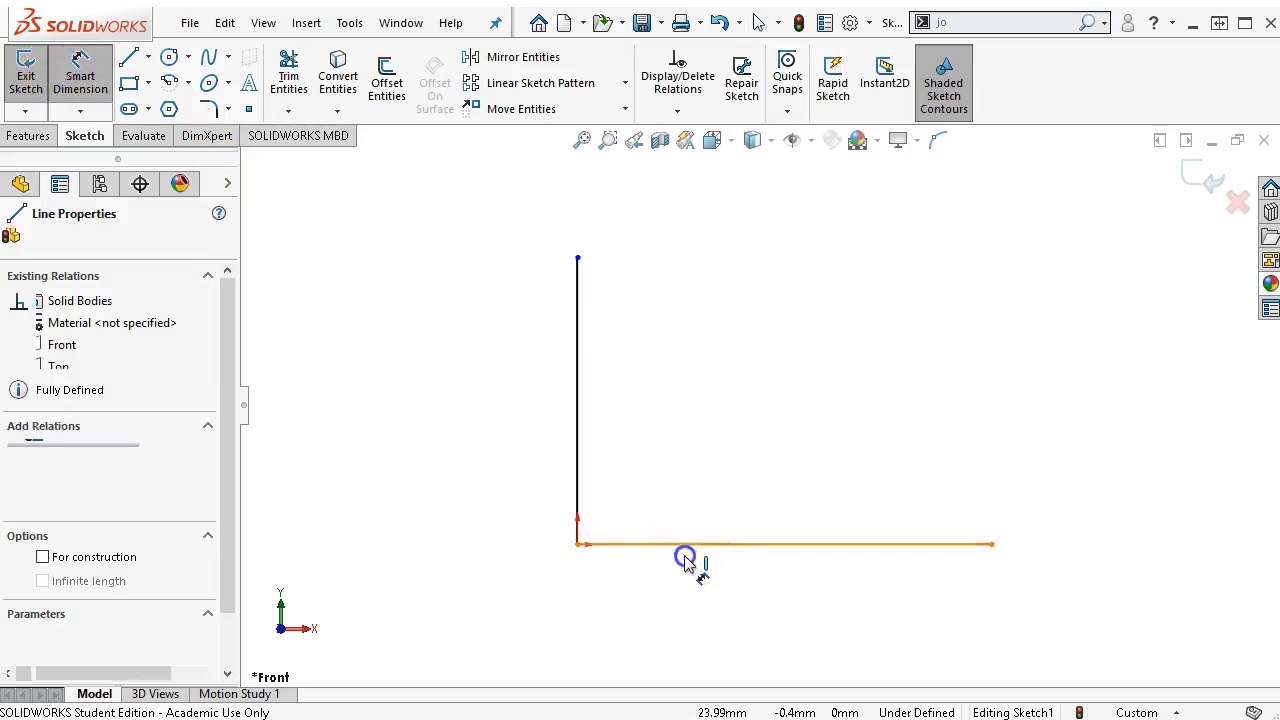
click(798, 636)
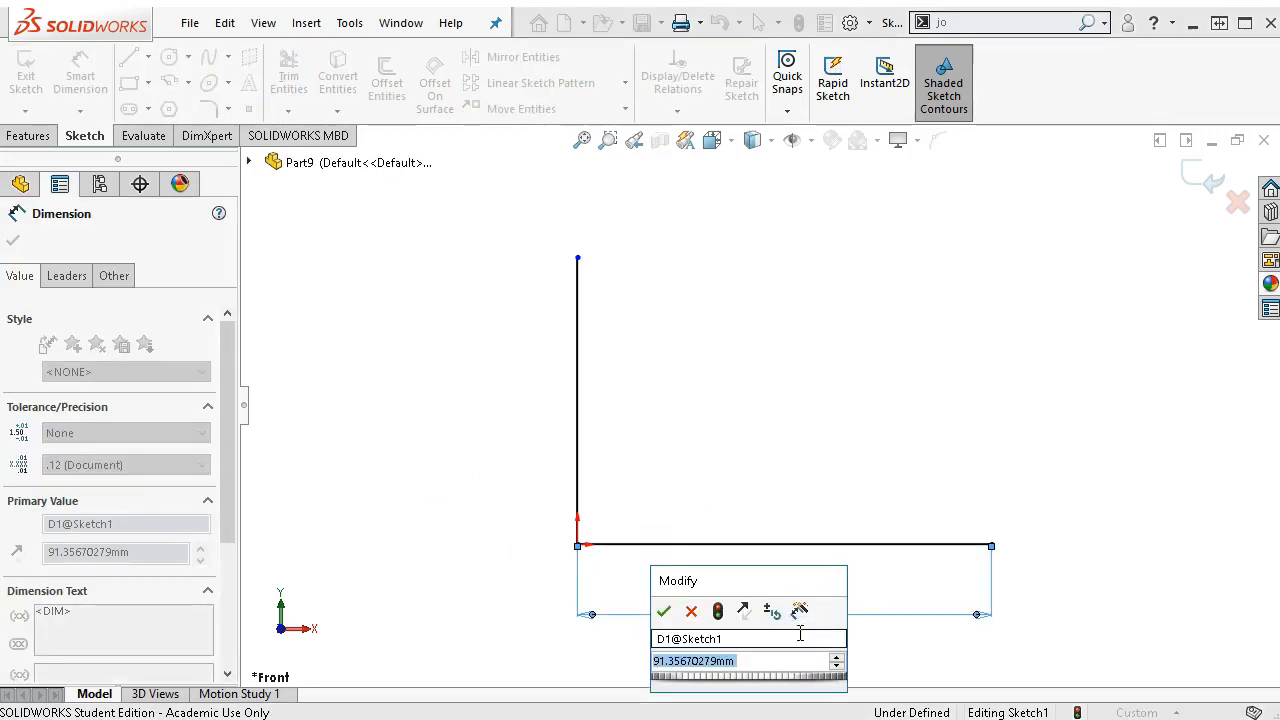
text(100)
key(Return)
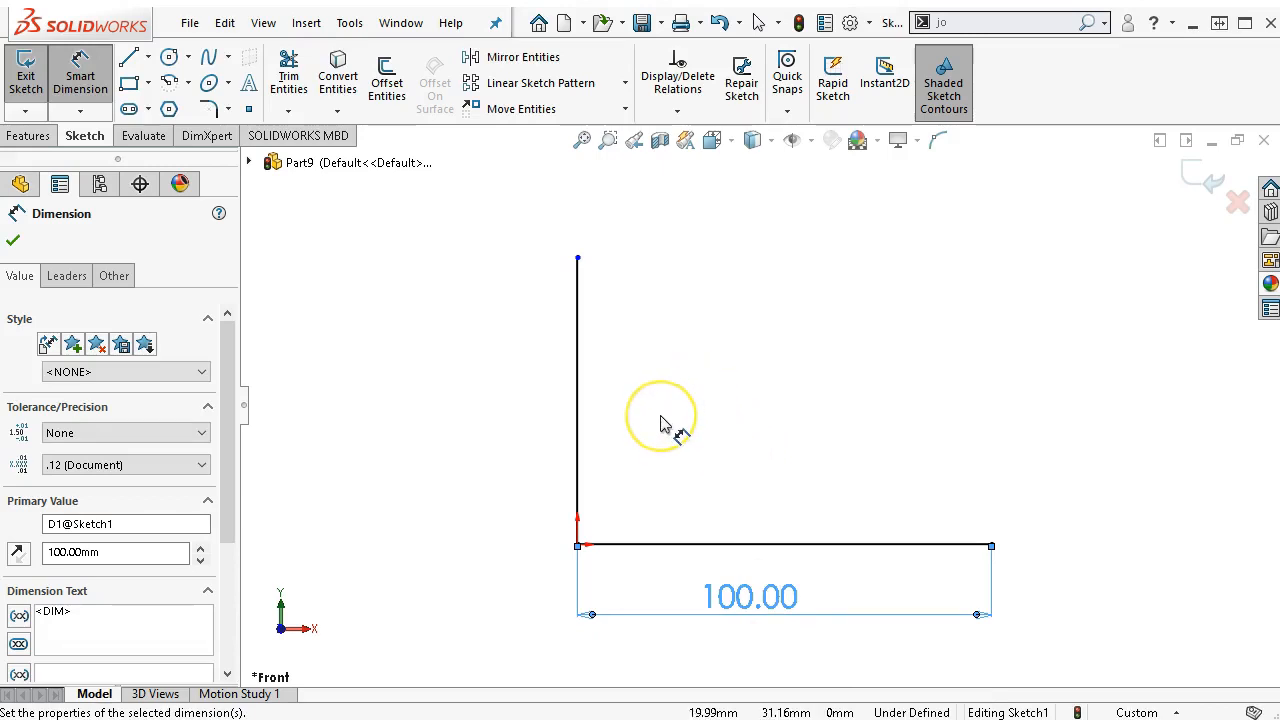
Step: Dimension the vertical line to 60 mm, placing the dimension on its left, and end the dimensioning command
click(575, 450)
click(510, 443)
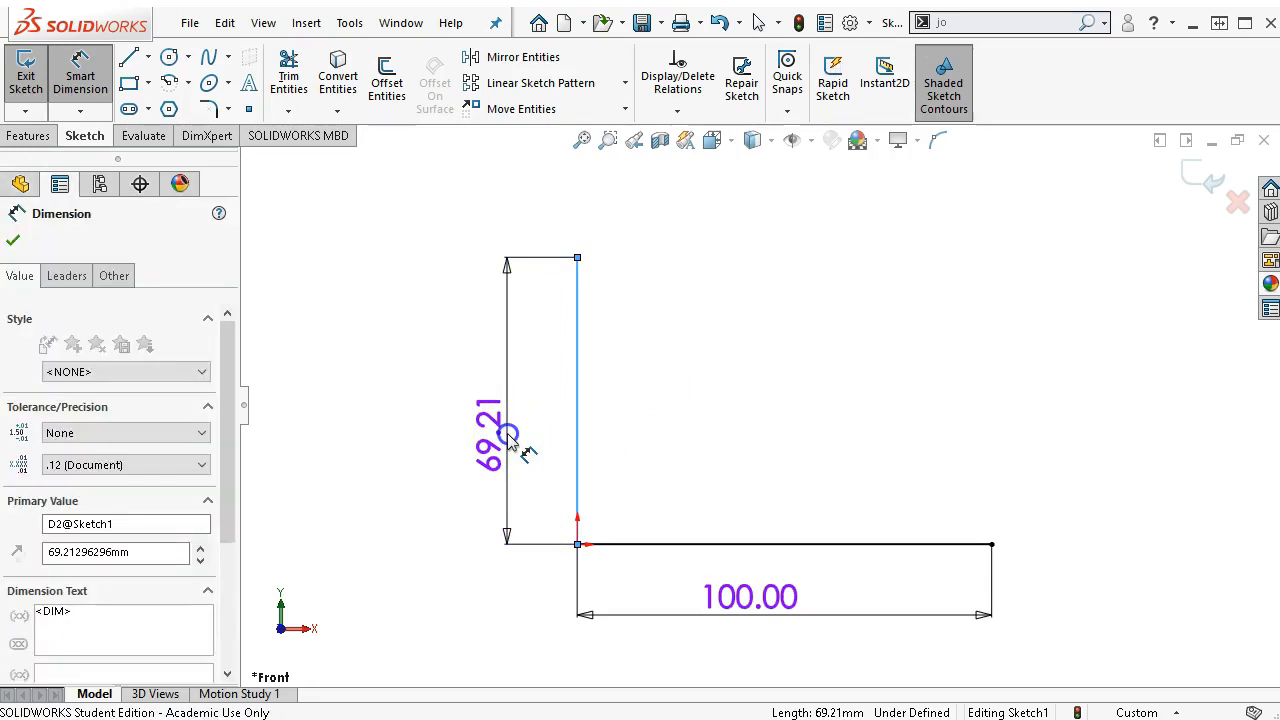
text(60)
key(Return)
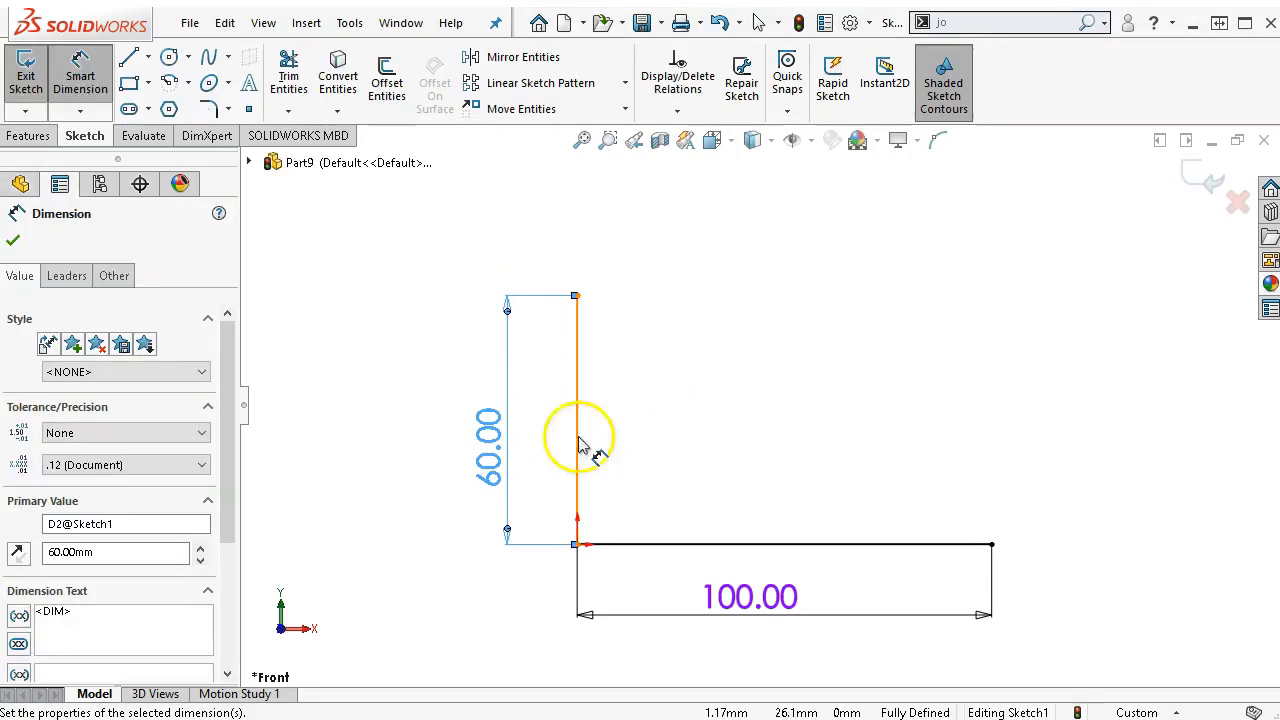
right_click(726, 403)
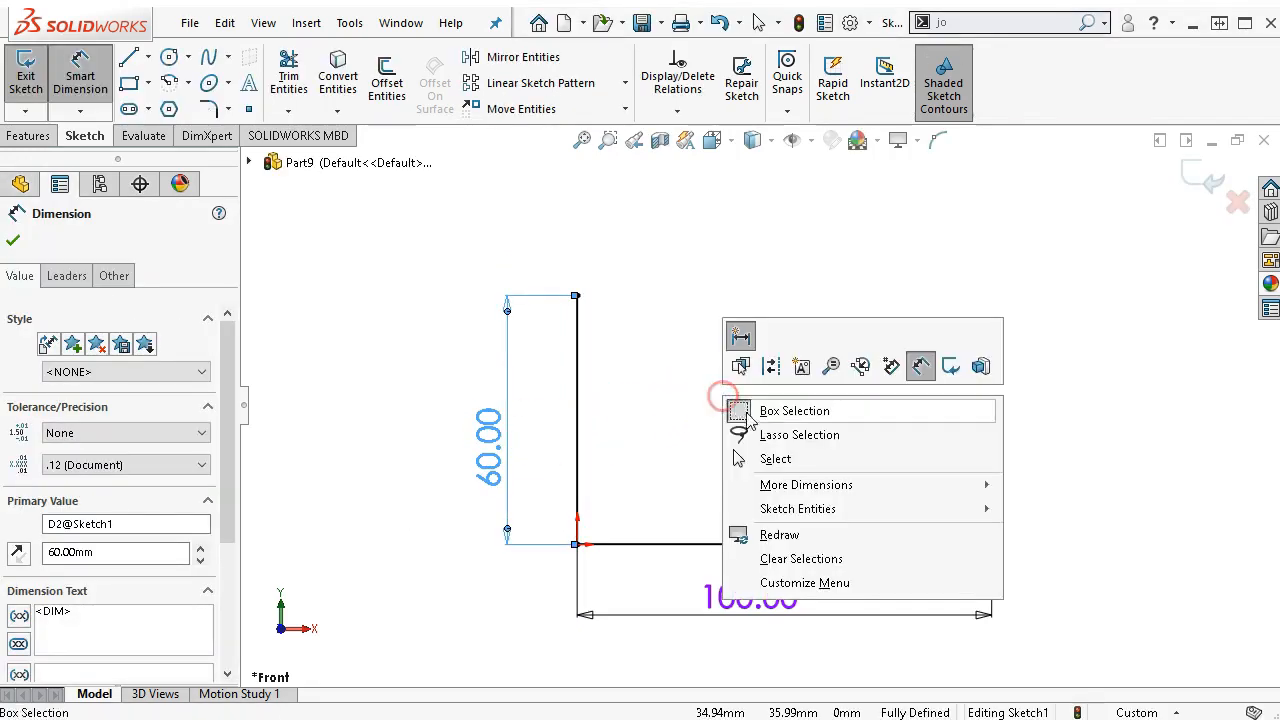
click(767, 460)
scroll(767, 470, up, 2)
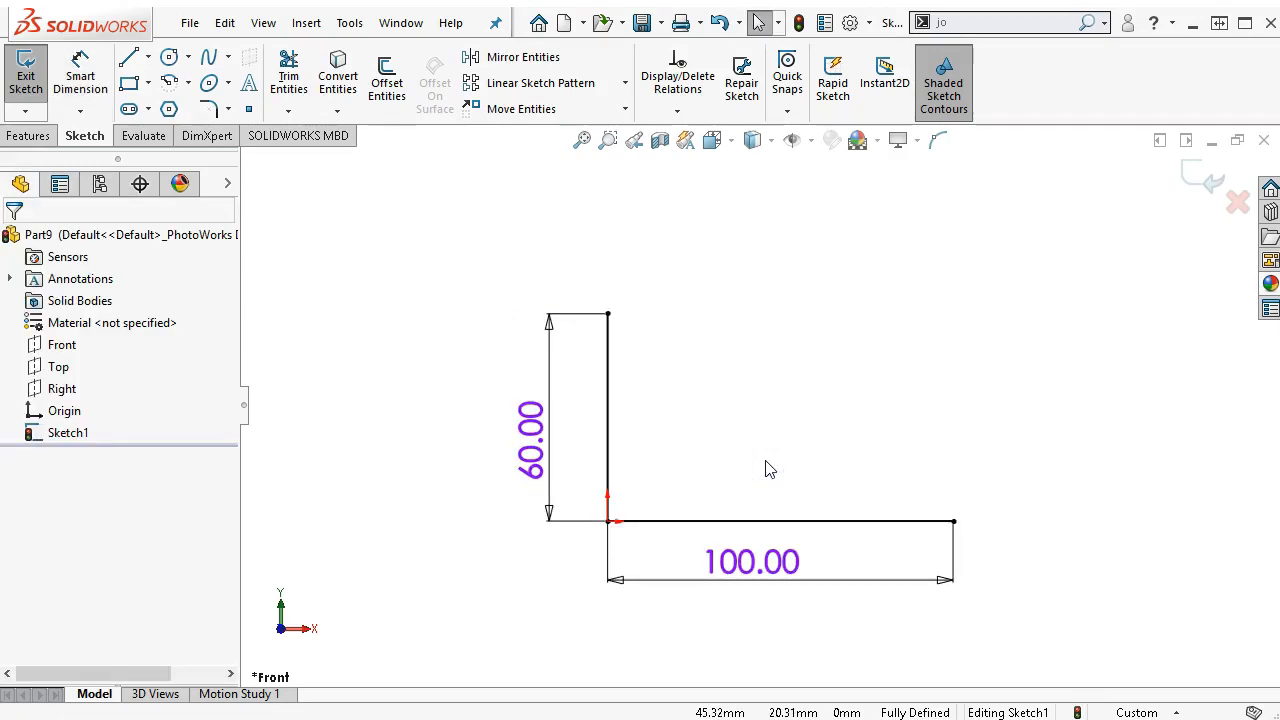
Step: Check Figure P1-9 in Kindle, and sketch a 3 Point Arc of about 61 mm radius from the vertical line's top to the horizontal line's right end
drag(1279, 60, 706, 43)
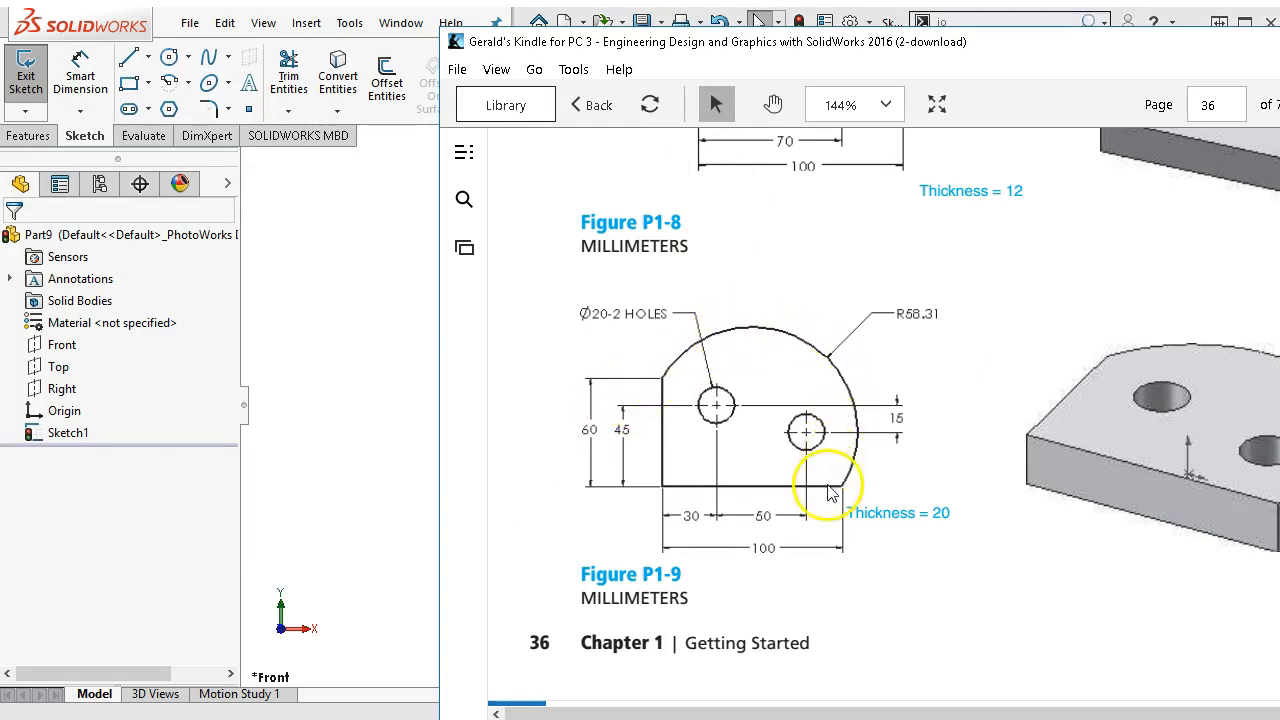
drag(966, 40, 1279, 130)
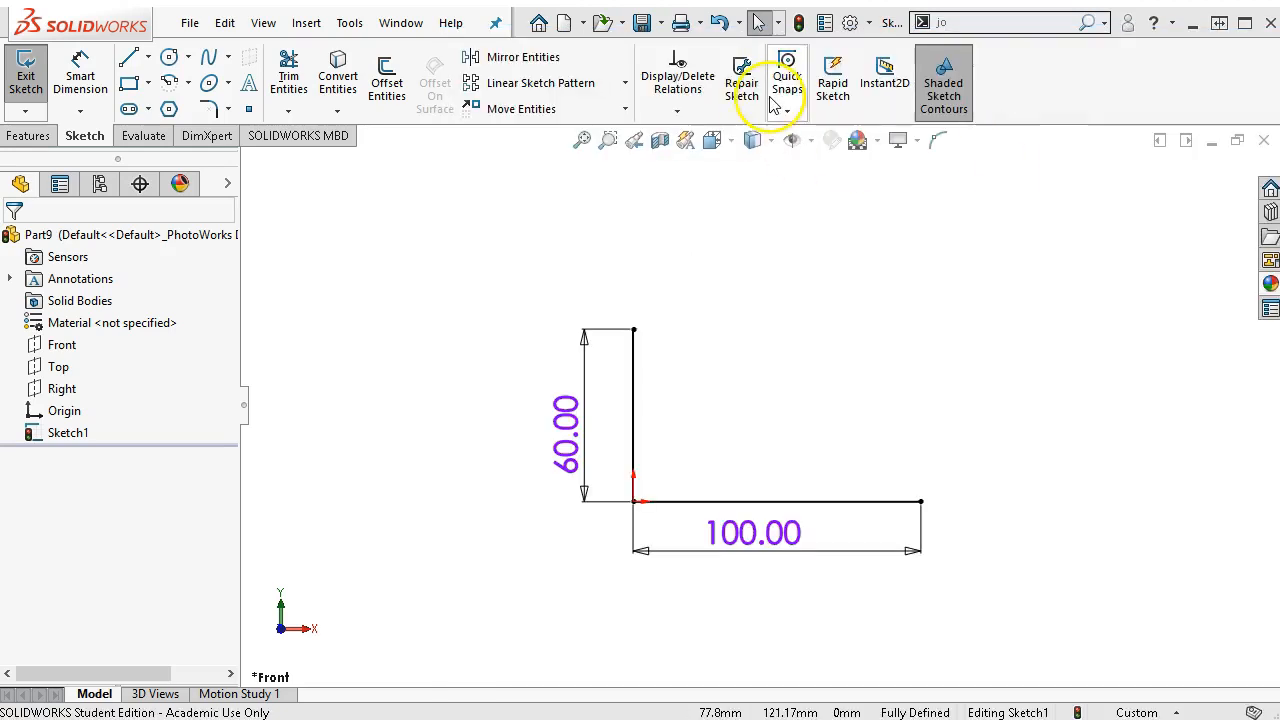
click(188, 85)
click(204, 117)
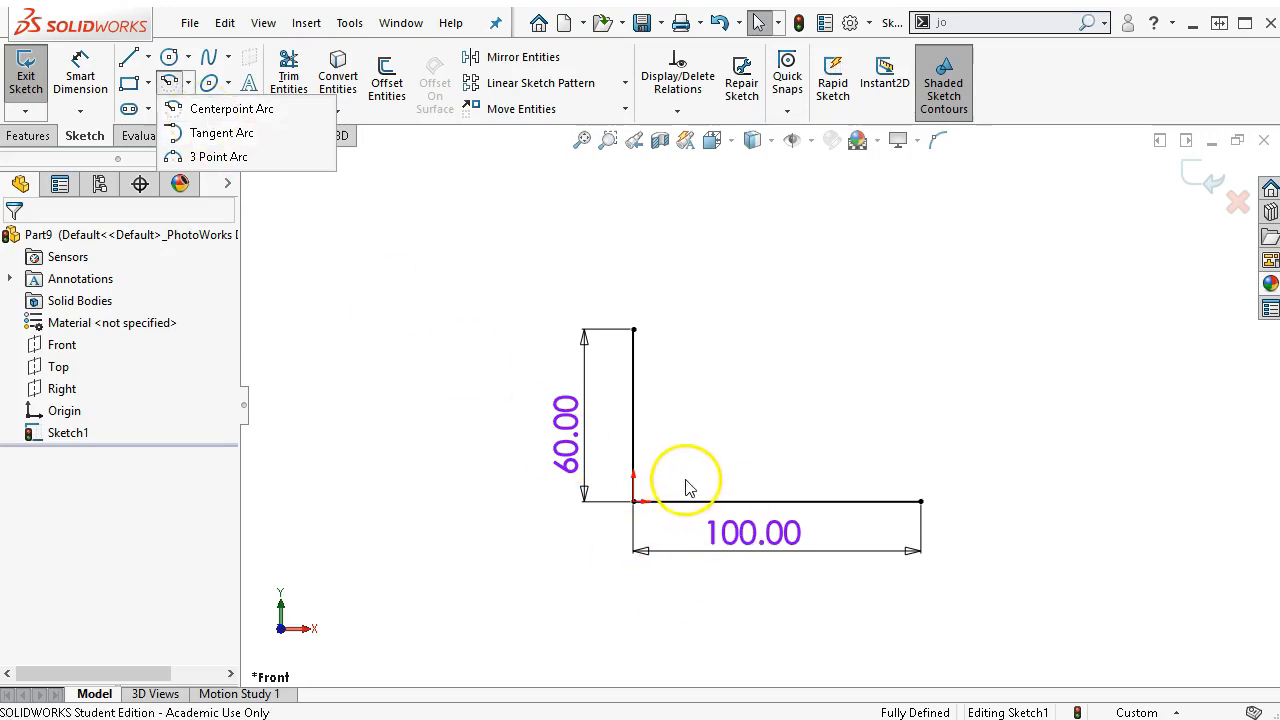
click(240, 137)
click(235, 162)
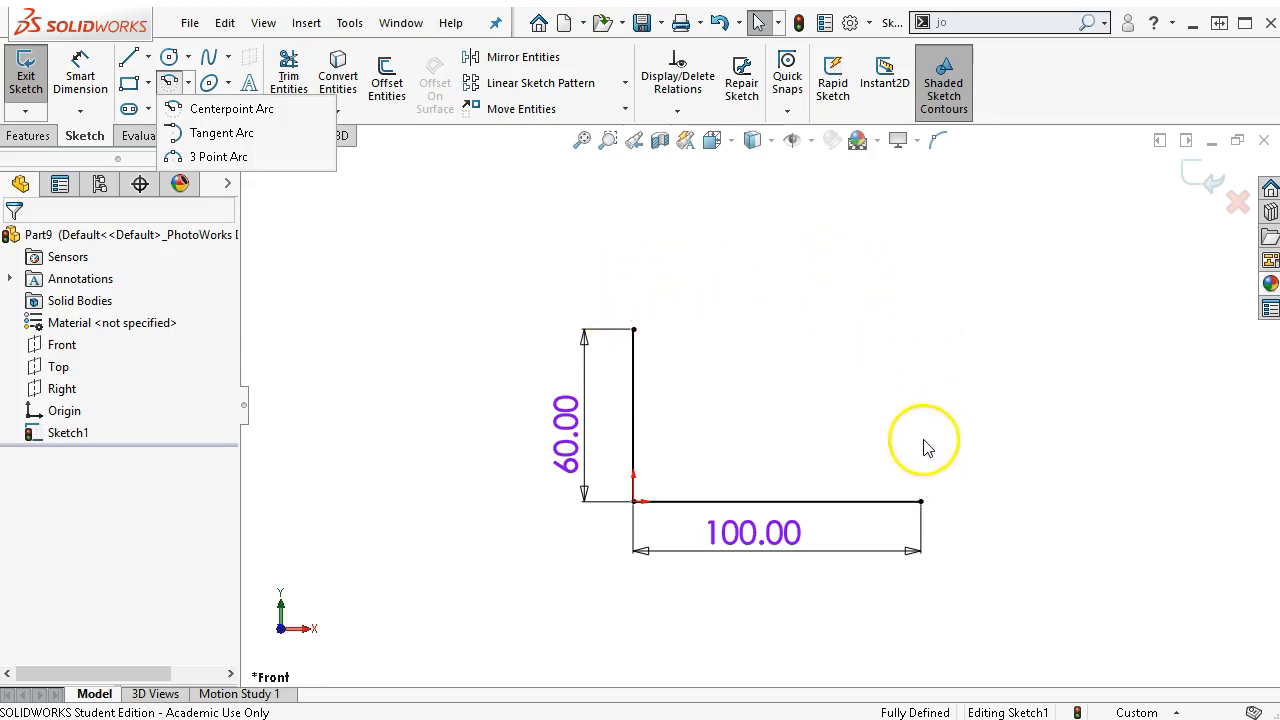
click(220, 159)
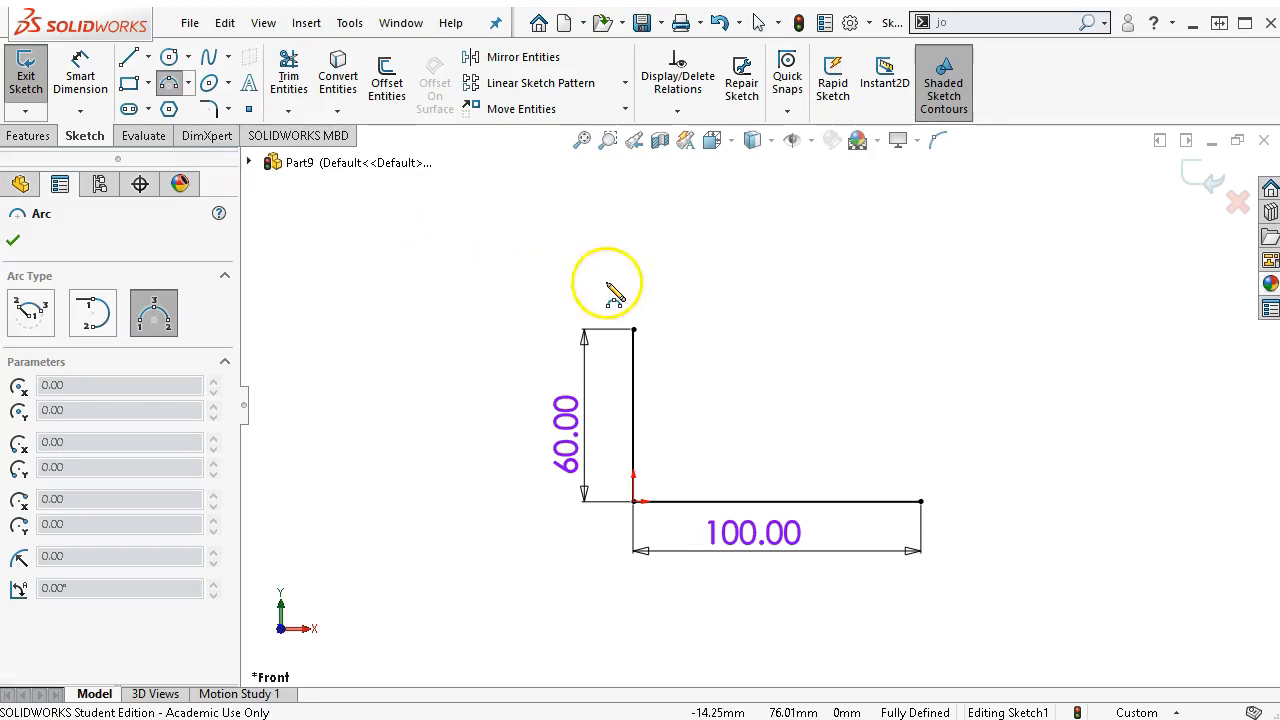
click(633, 329)
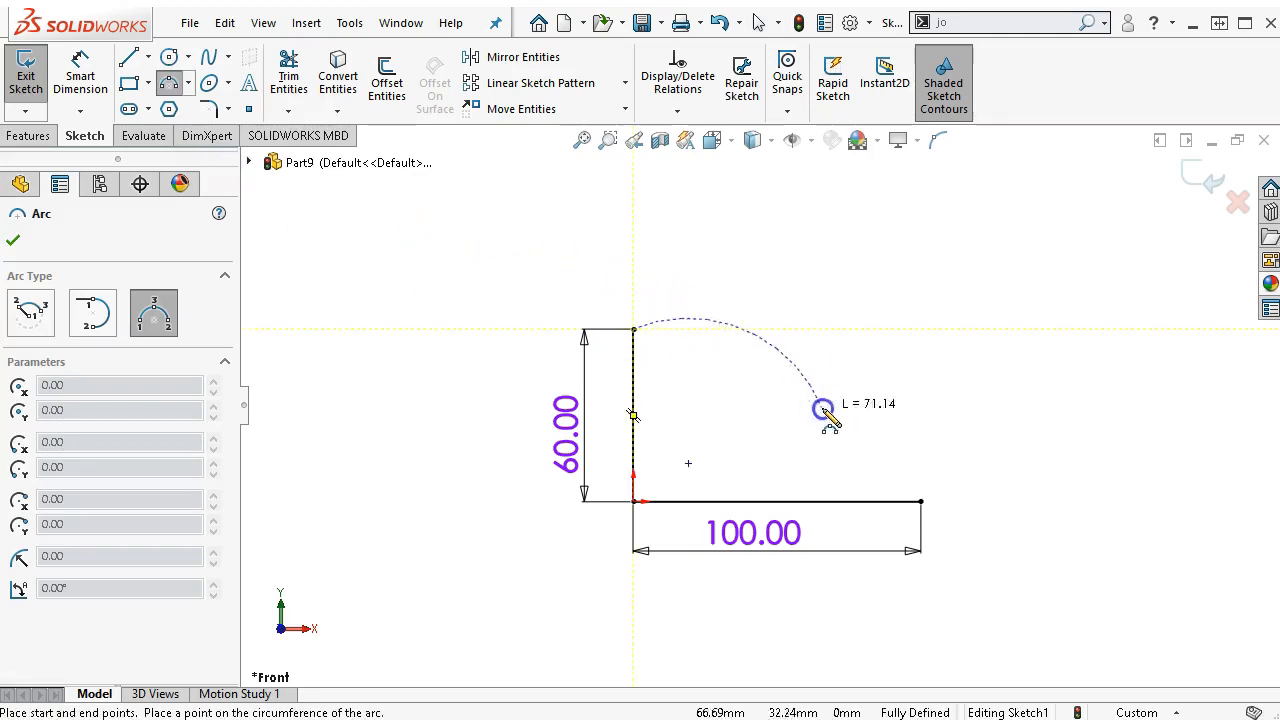
click(920, 501)
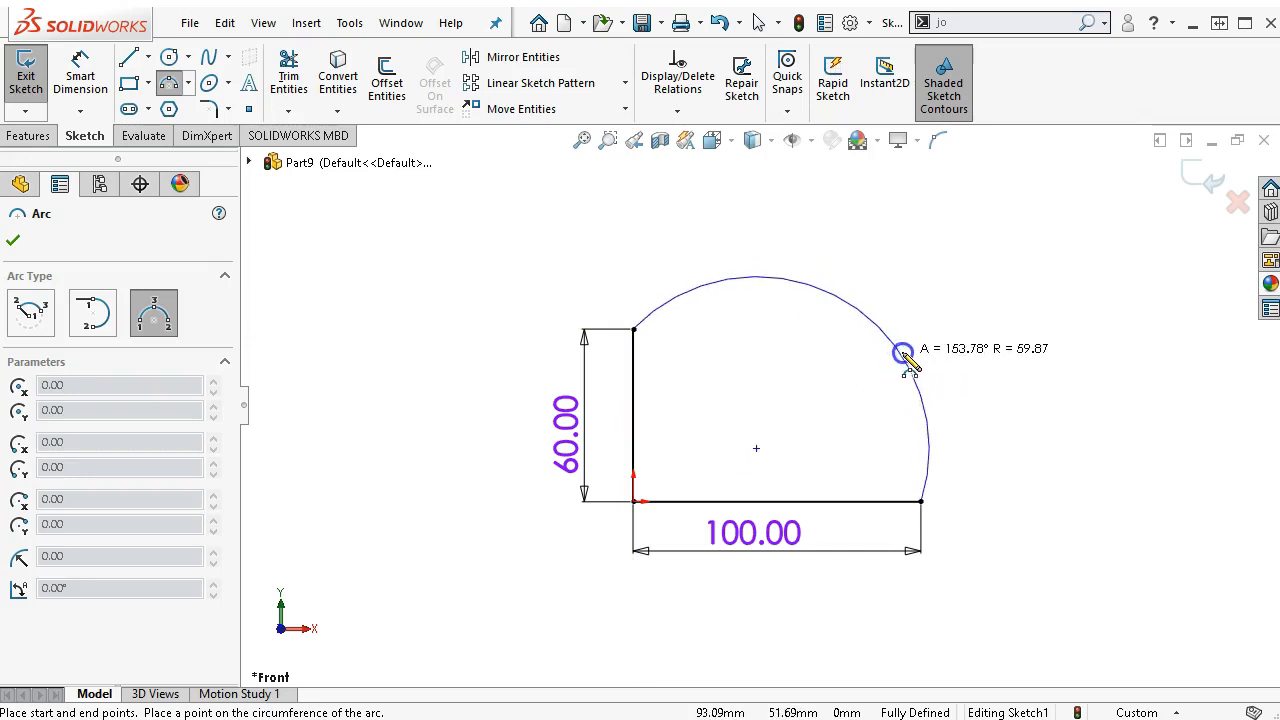
click(903, 356)
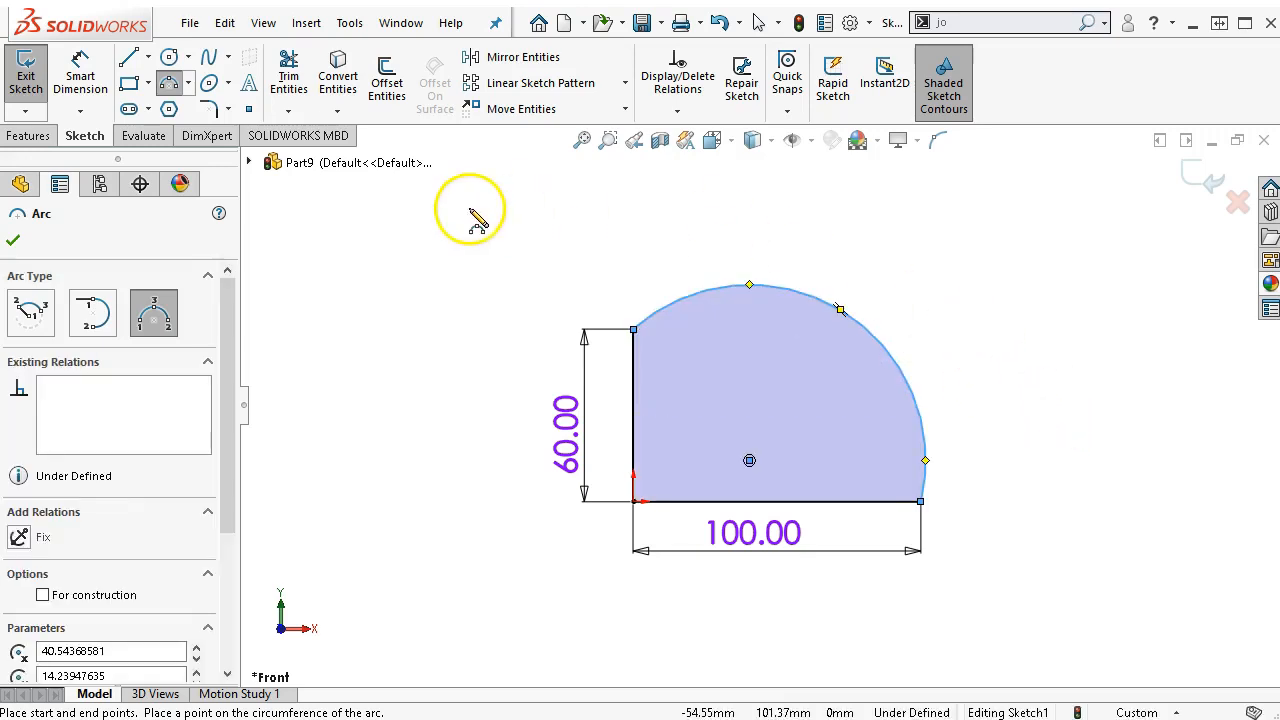
Step: Dimension the arc's radius to 58.31 mm, placing the dimension outside the profile at its upper right
click(82, 72)
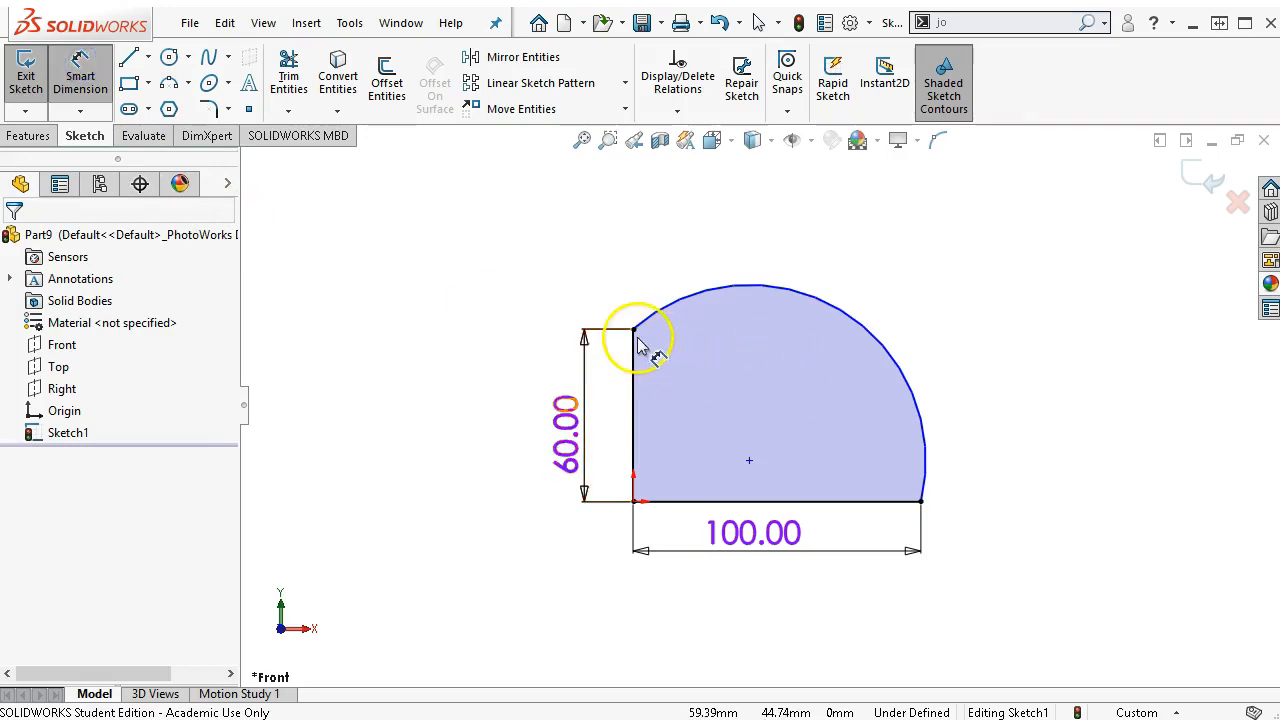
click(908, 378)
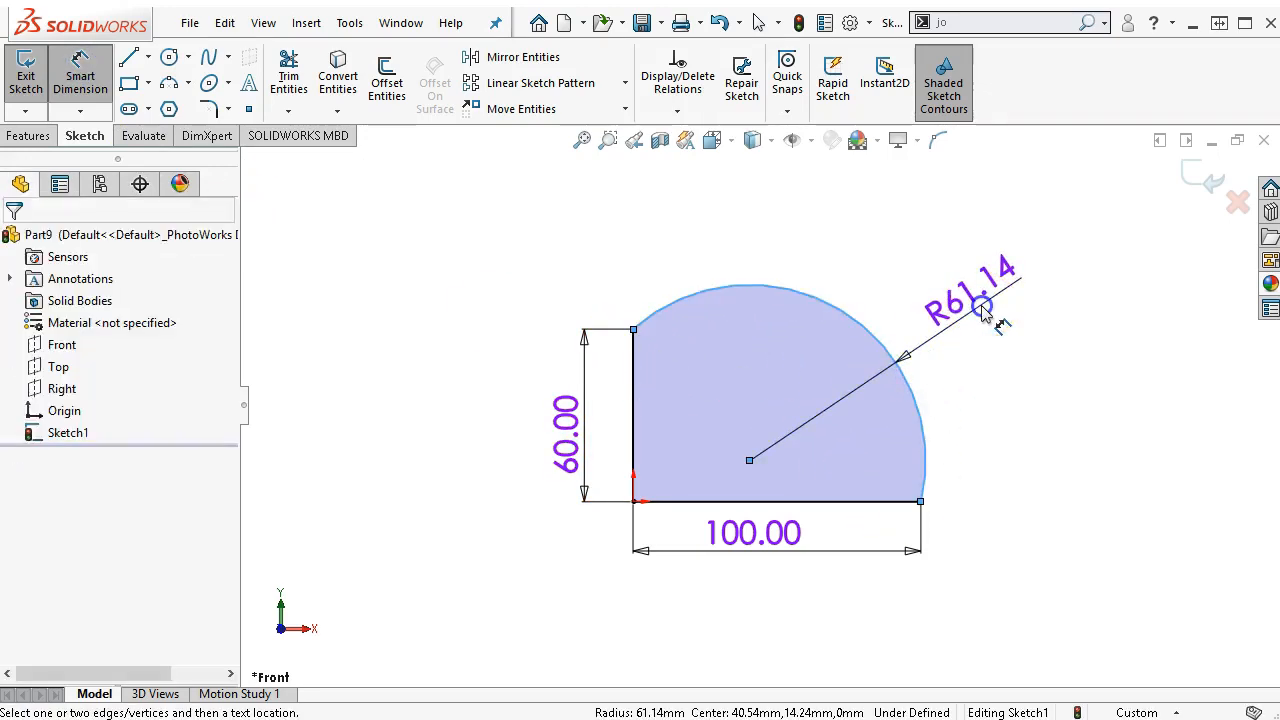
click(986, 314)
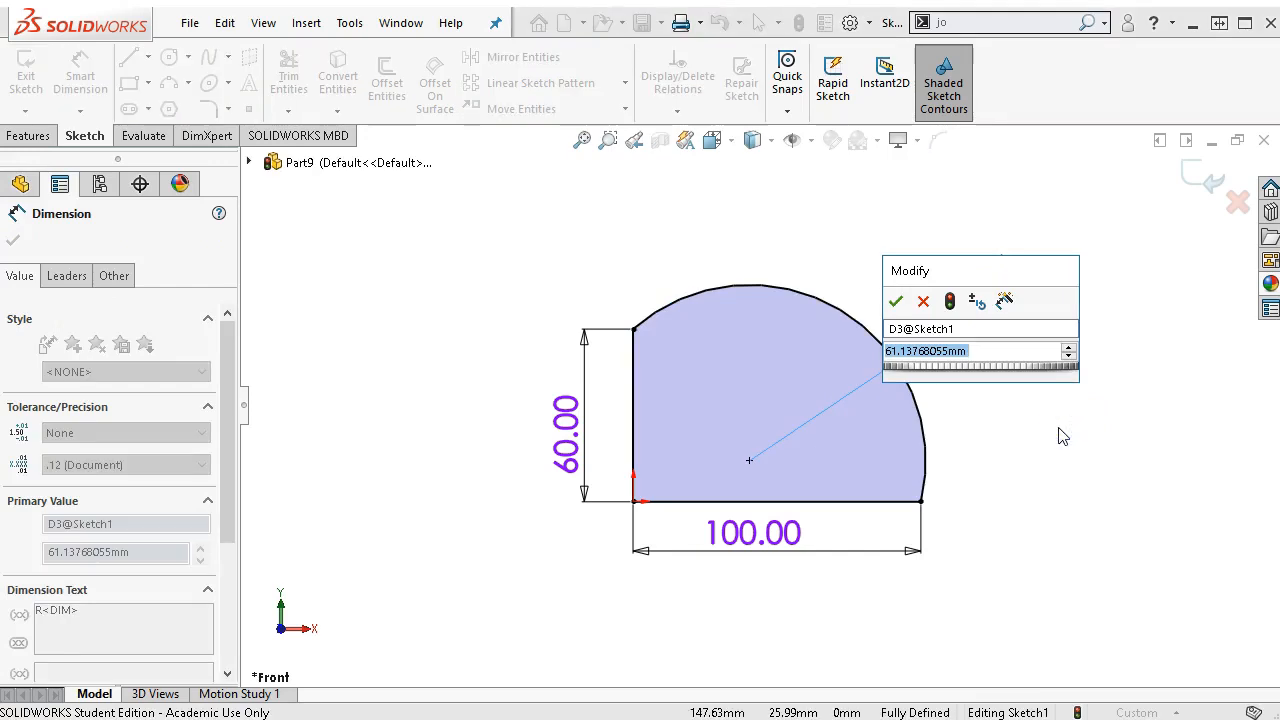
text(58.31)
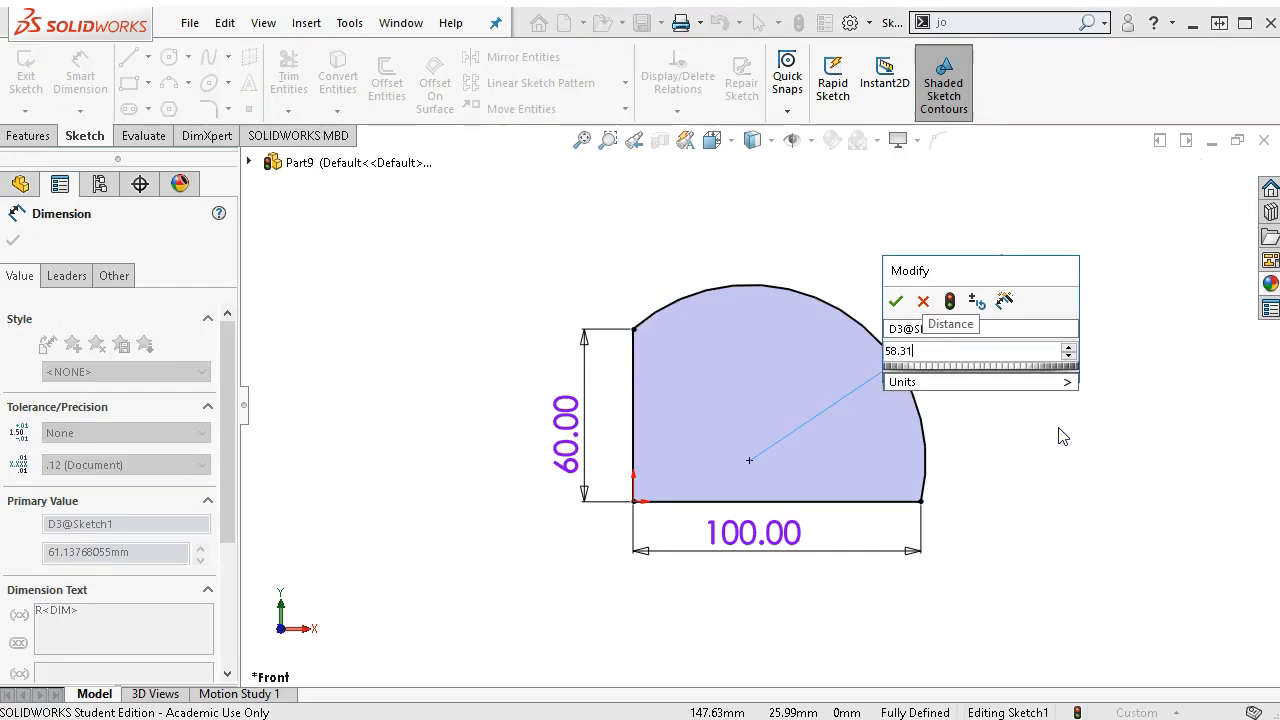
key(Return)
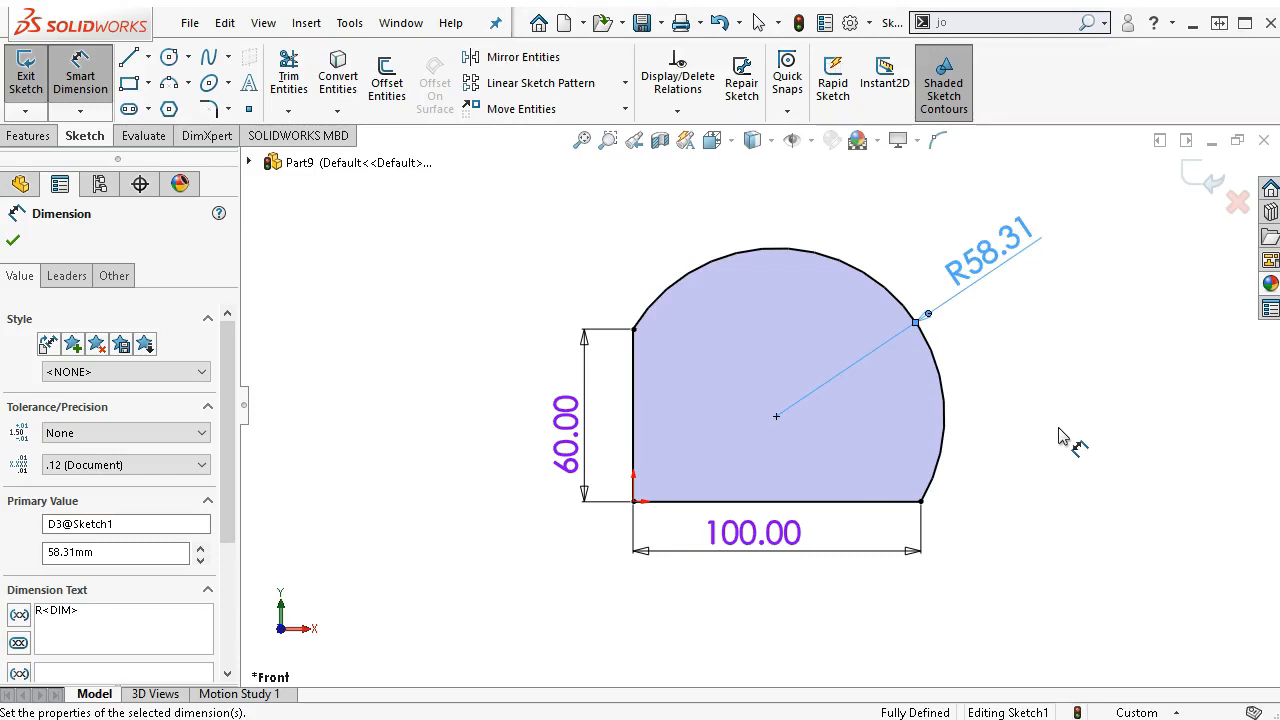
scroll(1005, 410, down, 1)
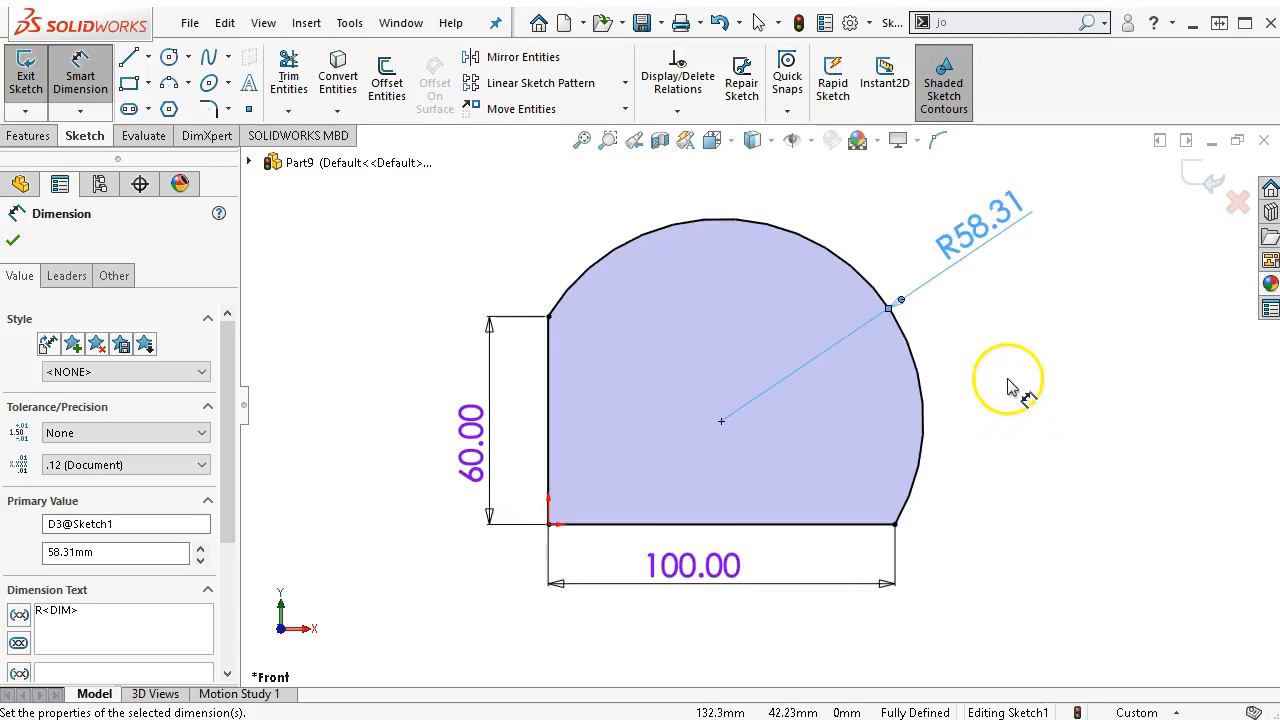
Step: End the dimensioning command on the dimensioned outline
right_click(1010, 388)
click(1117, 437)
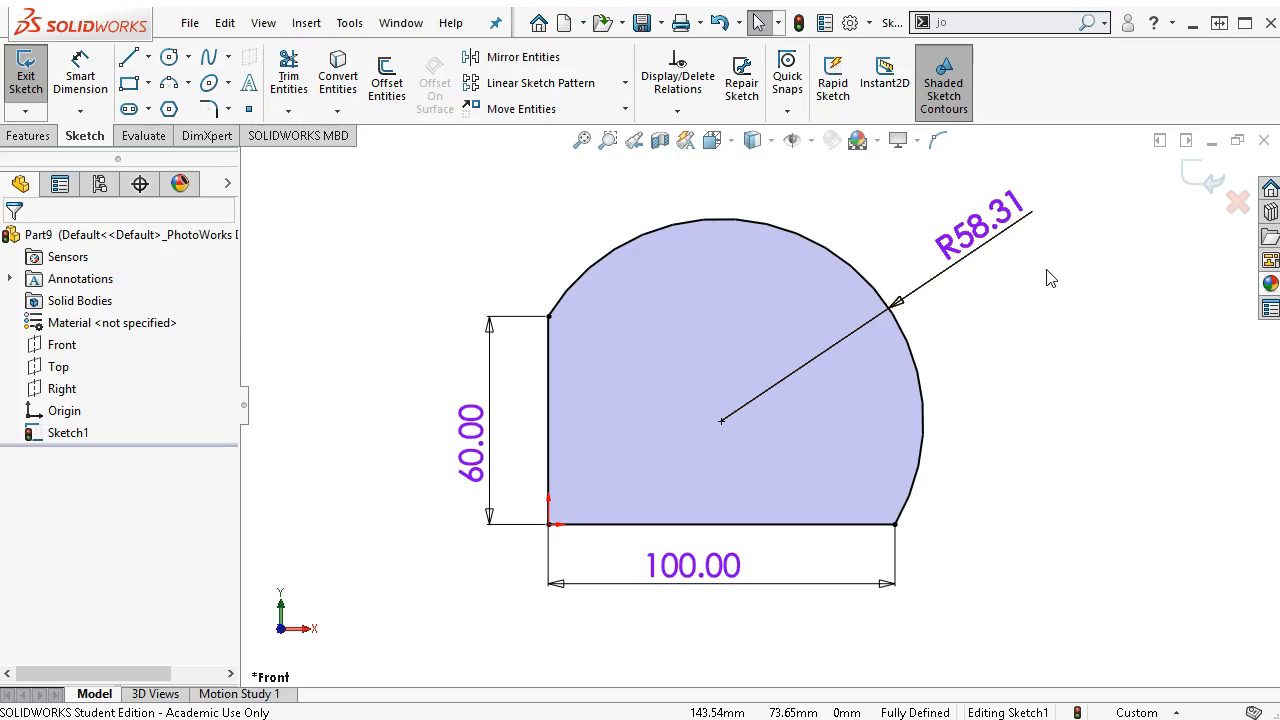
click(803, 403)
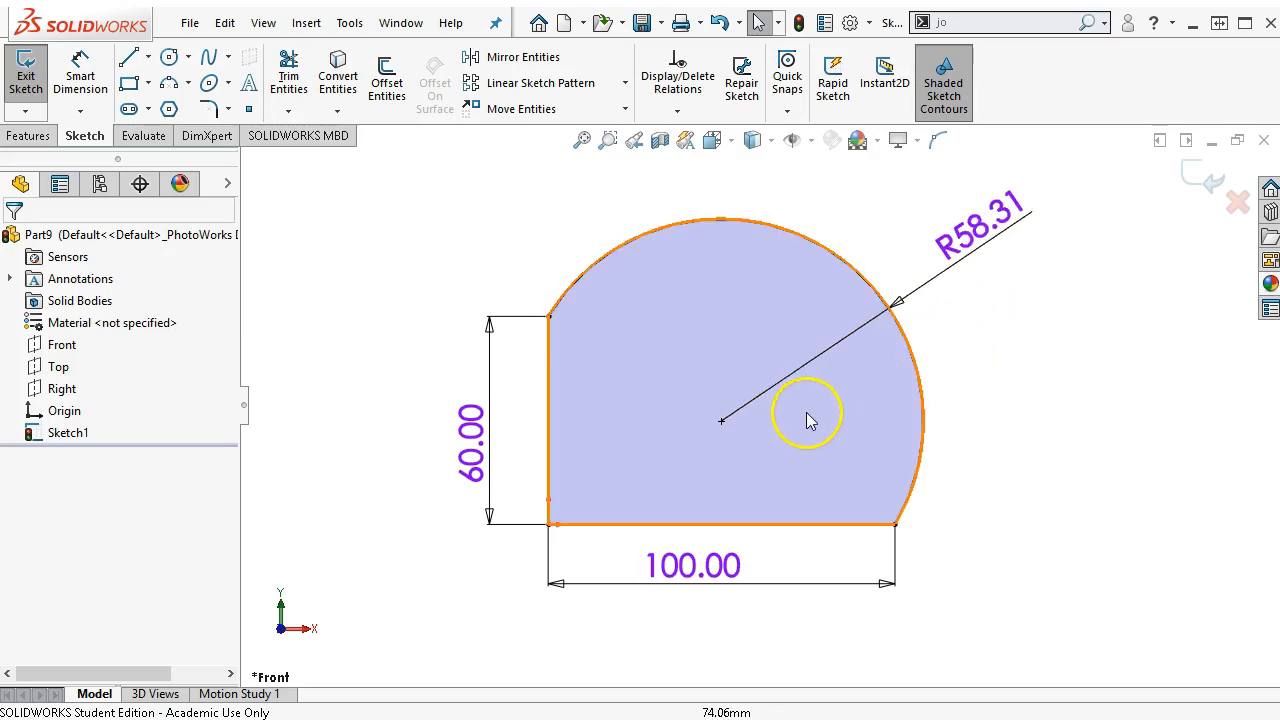
click(1005, 282)
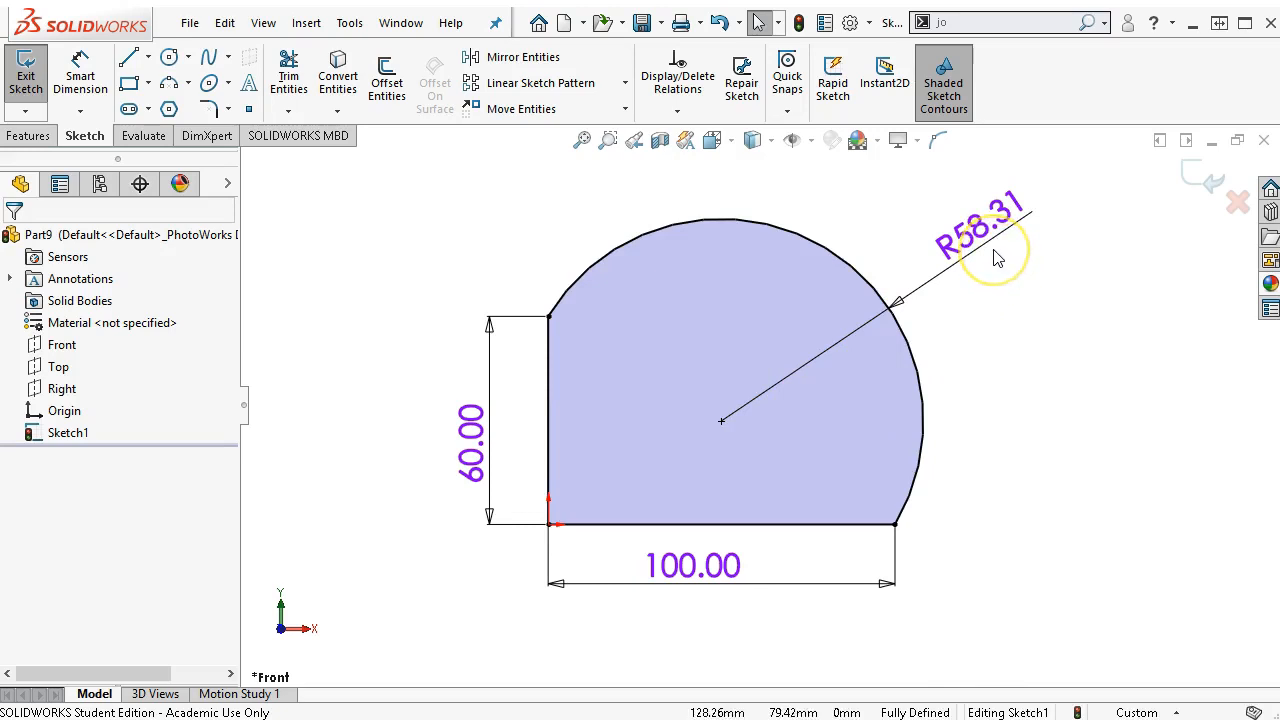
click(983, 270)
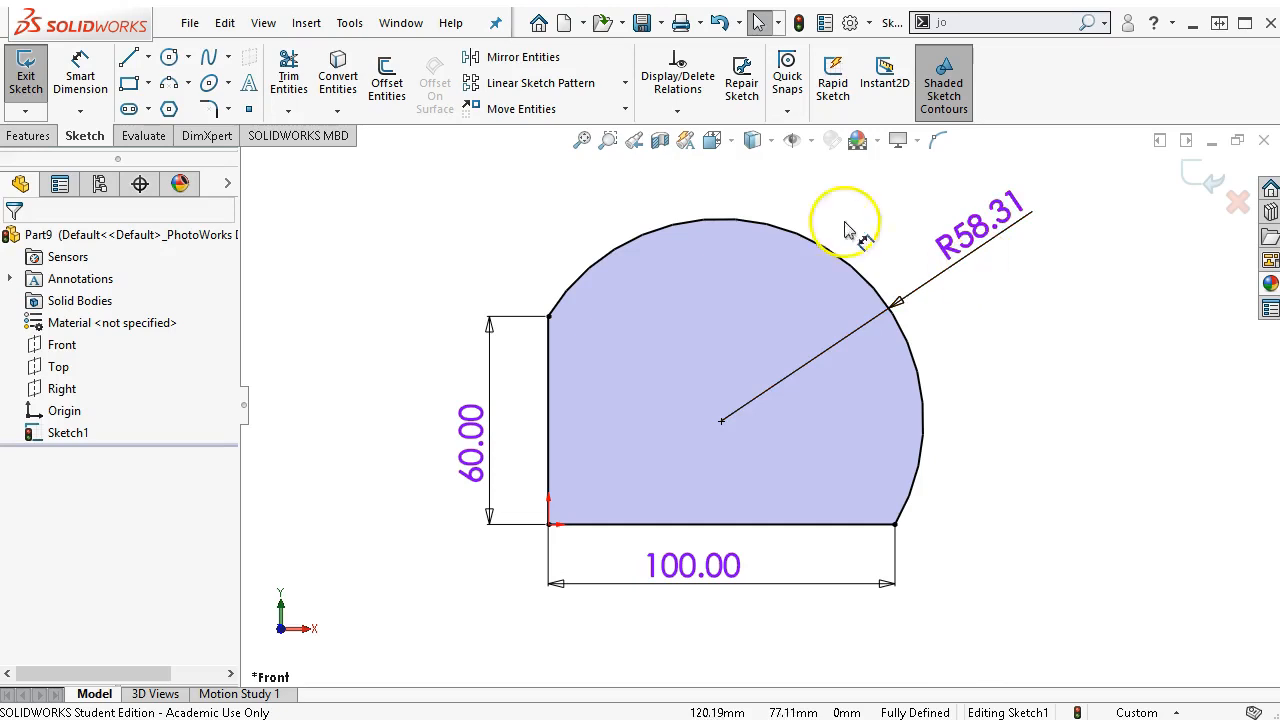
click(167, 57)
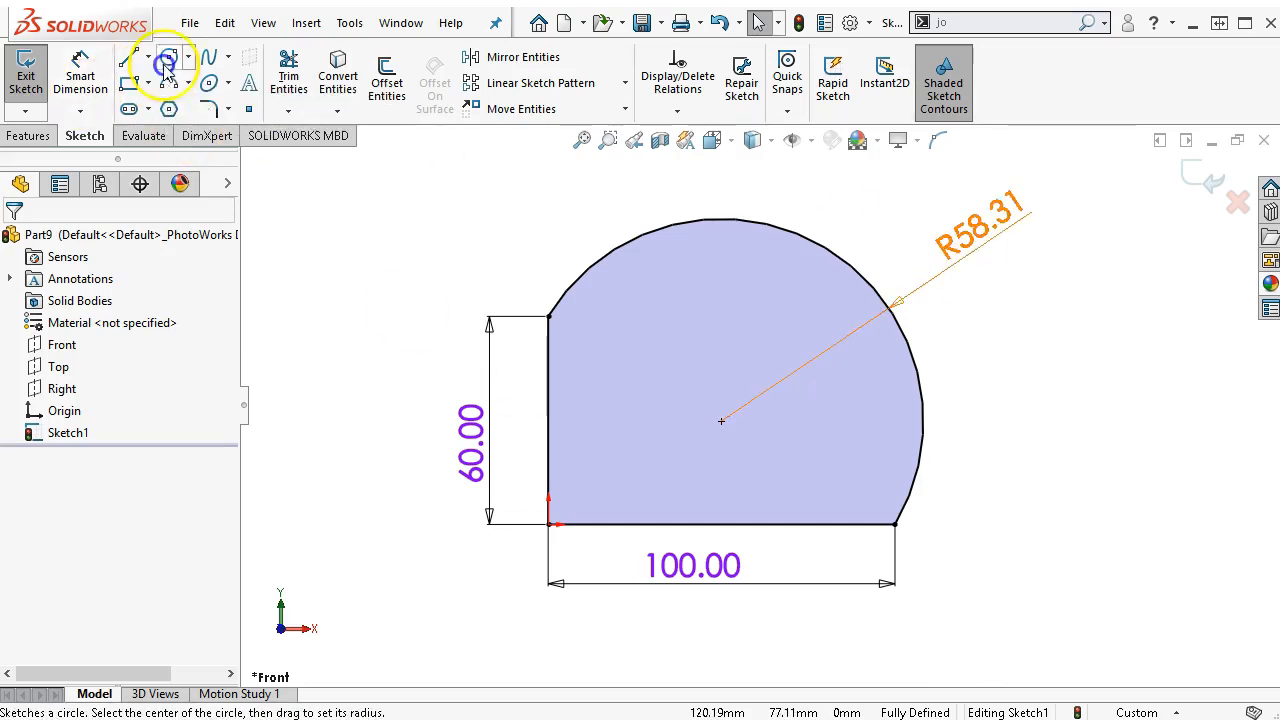
click(642, 356)
click(657, 373)
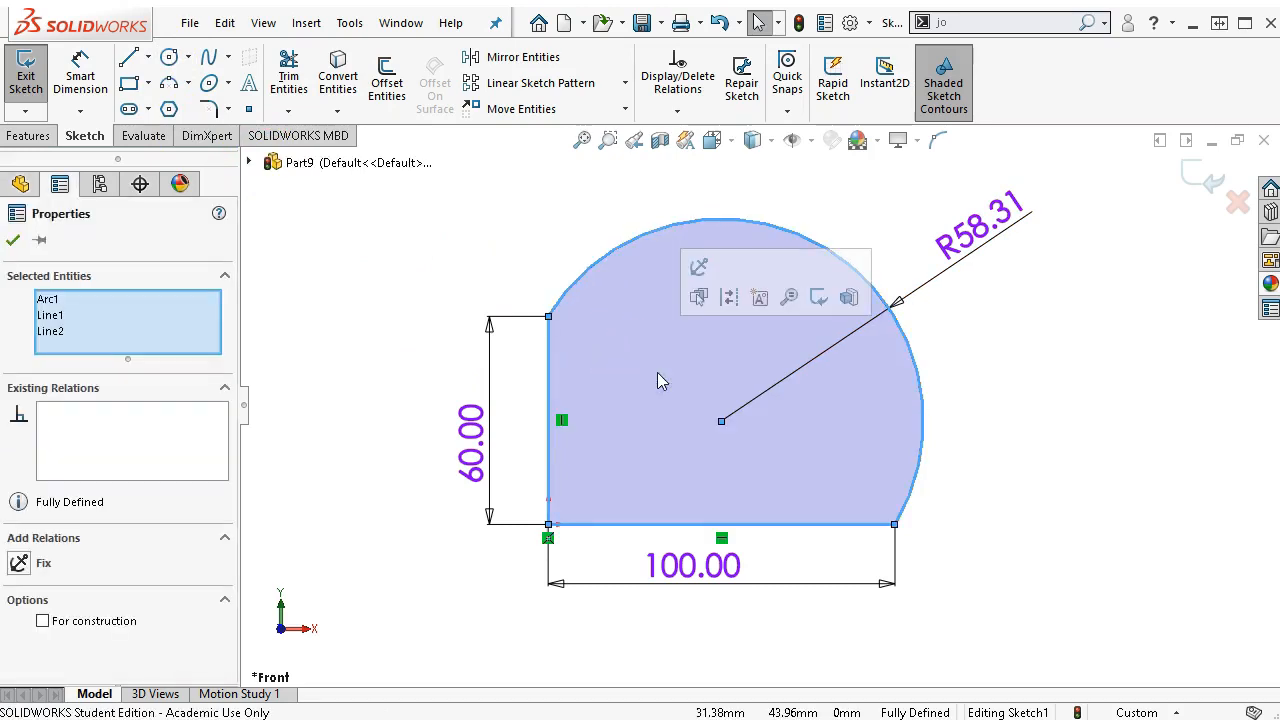
click(640, 421)
Step: Sketch two separate circles inside the profile, one at its upper left and one of about 9.8 mm radius at its lower right
key(s)
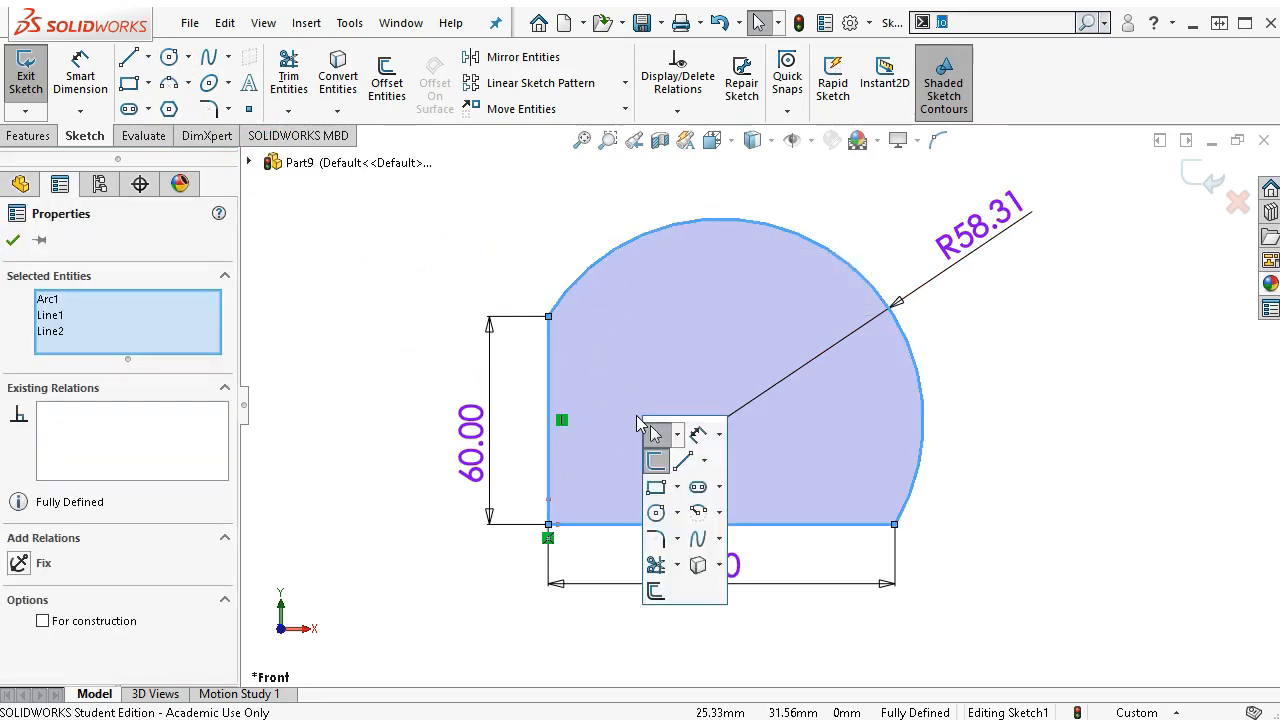
click(655, 514)
click(646, 365)
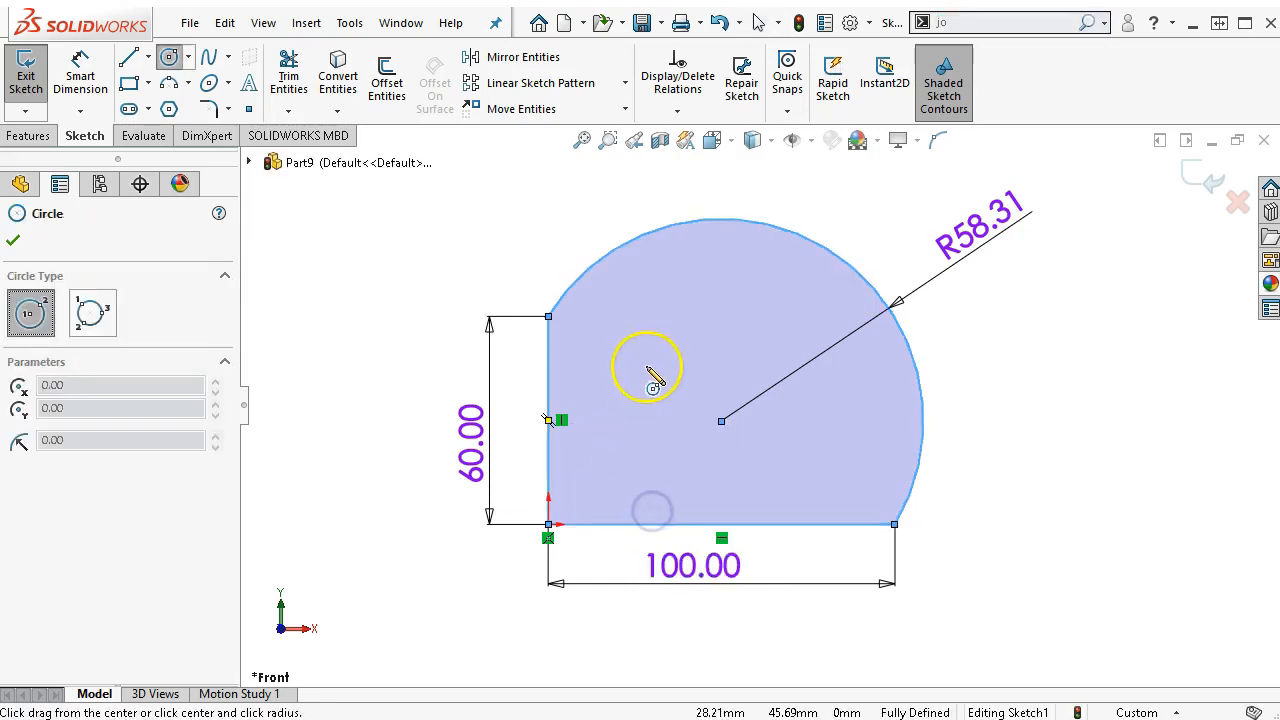
click(662, 394)
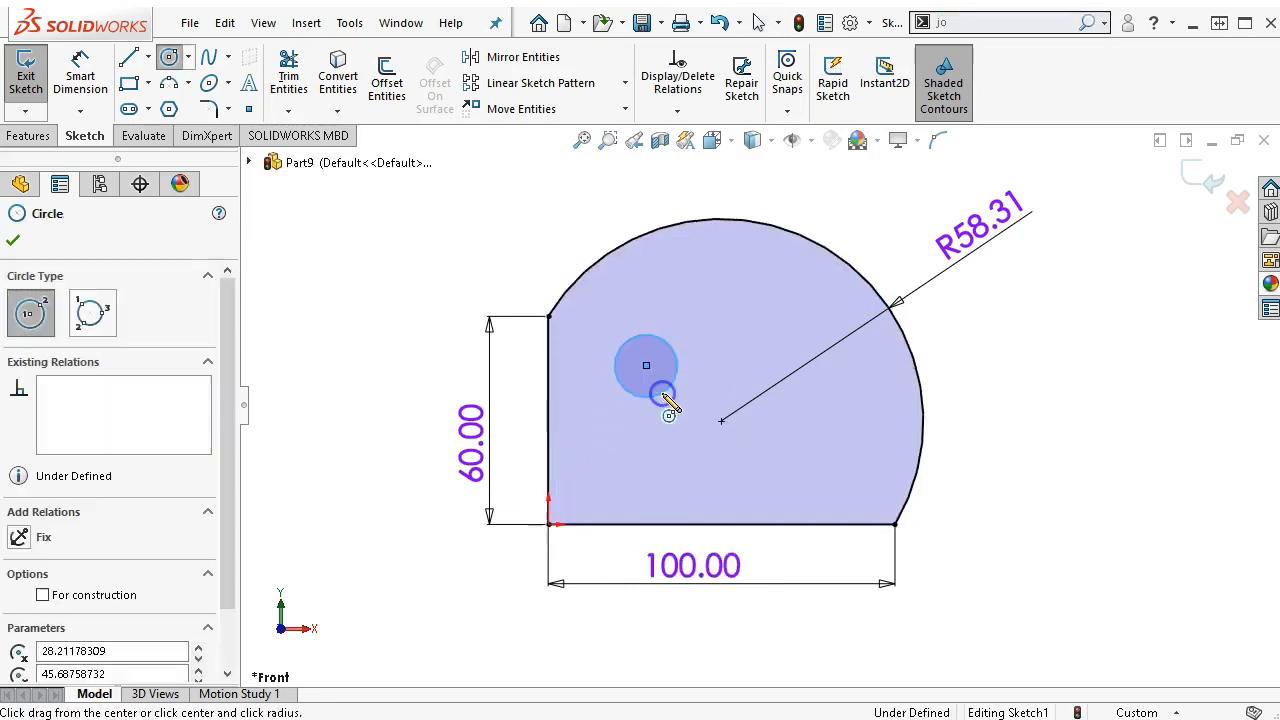
click(813, 456)
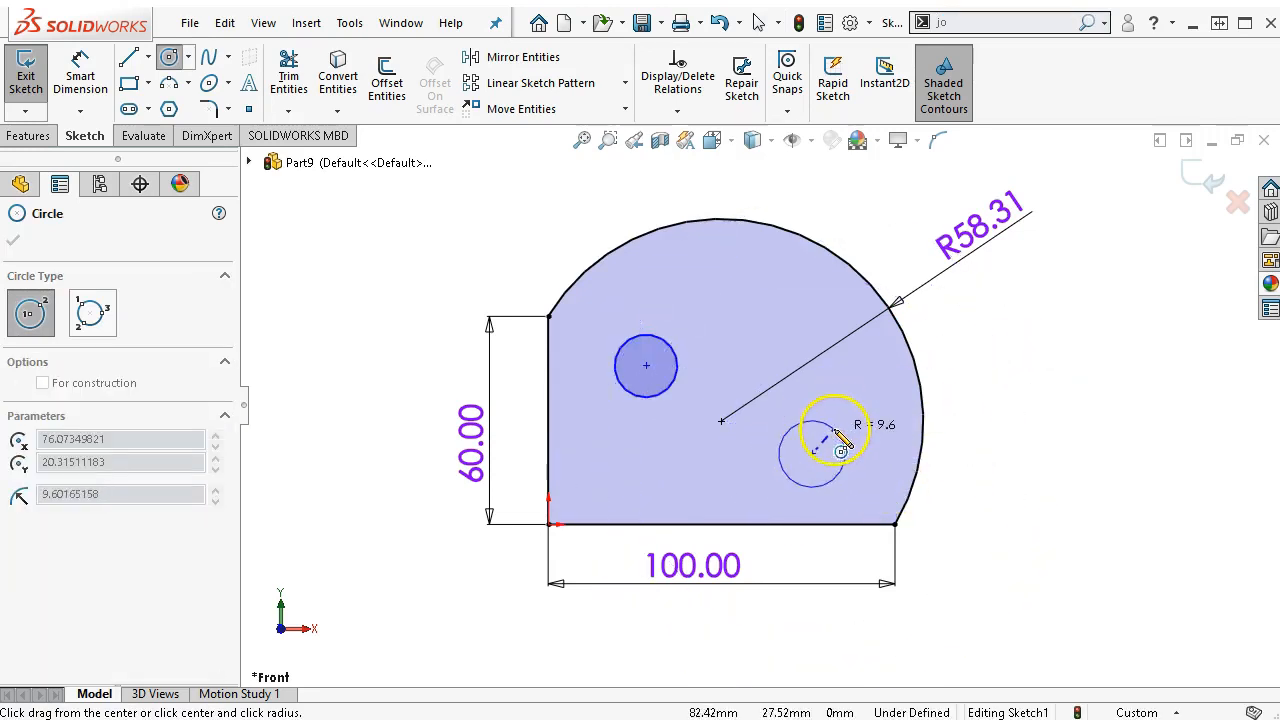
click(840, 442)
Step: Dimension the lower-right circle's diameter to 20 mm, placing the dimension outside the profile on the right, and end the dimensioning command
right_click(962, 385)
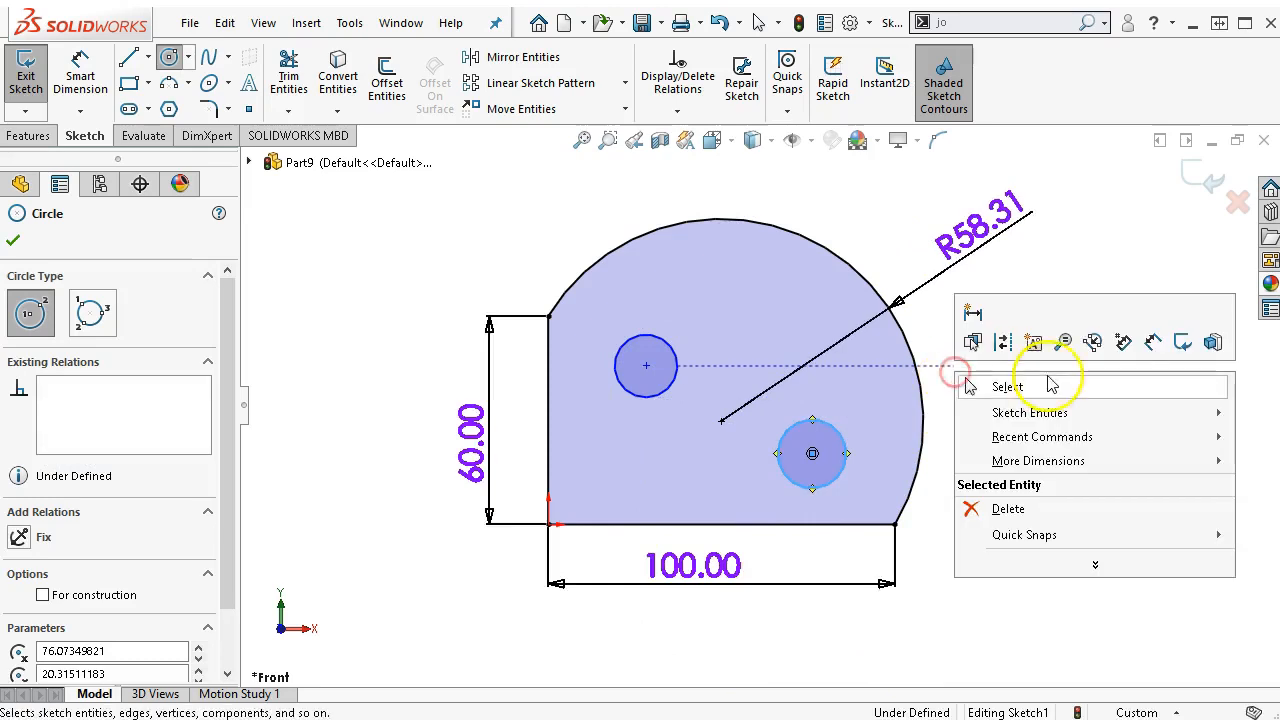
click(1124, 344)
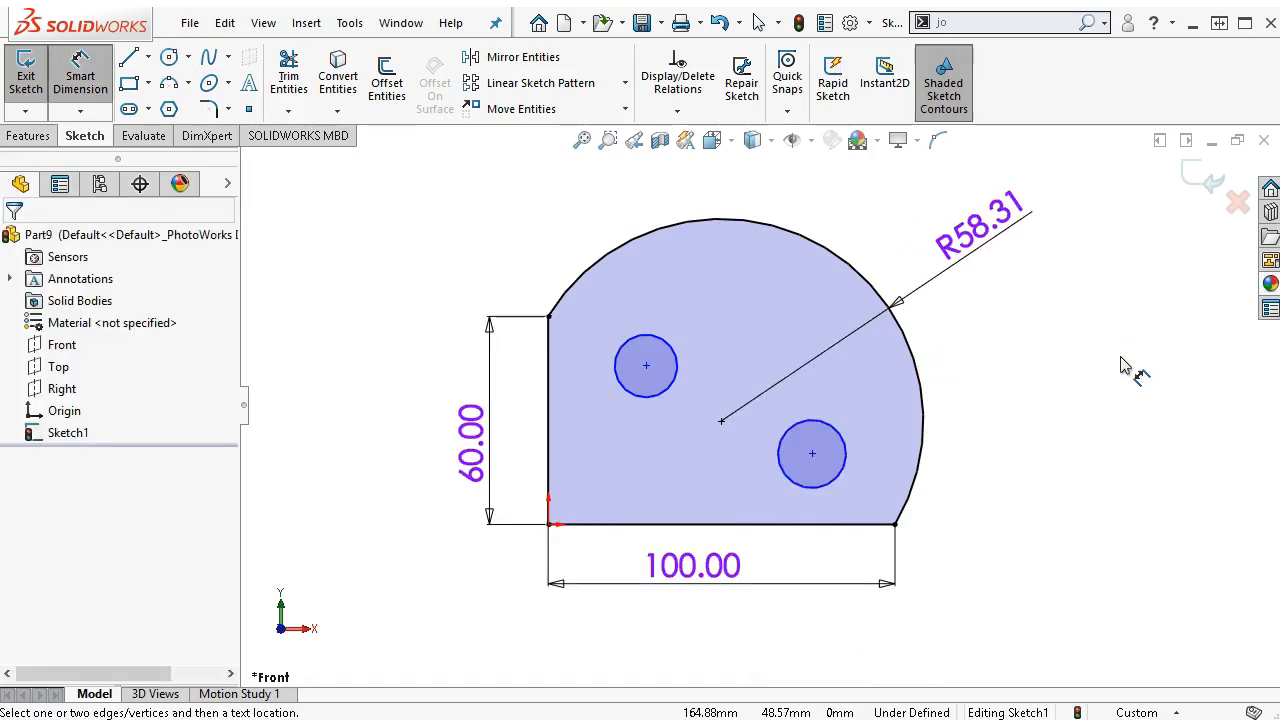
click(842, 447)
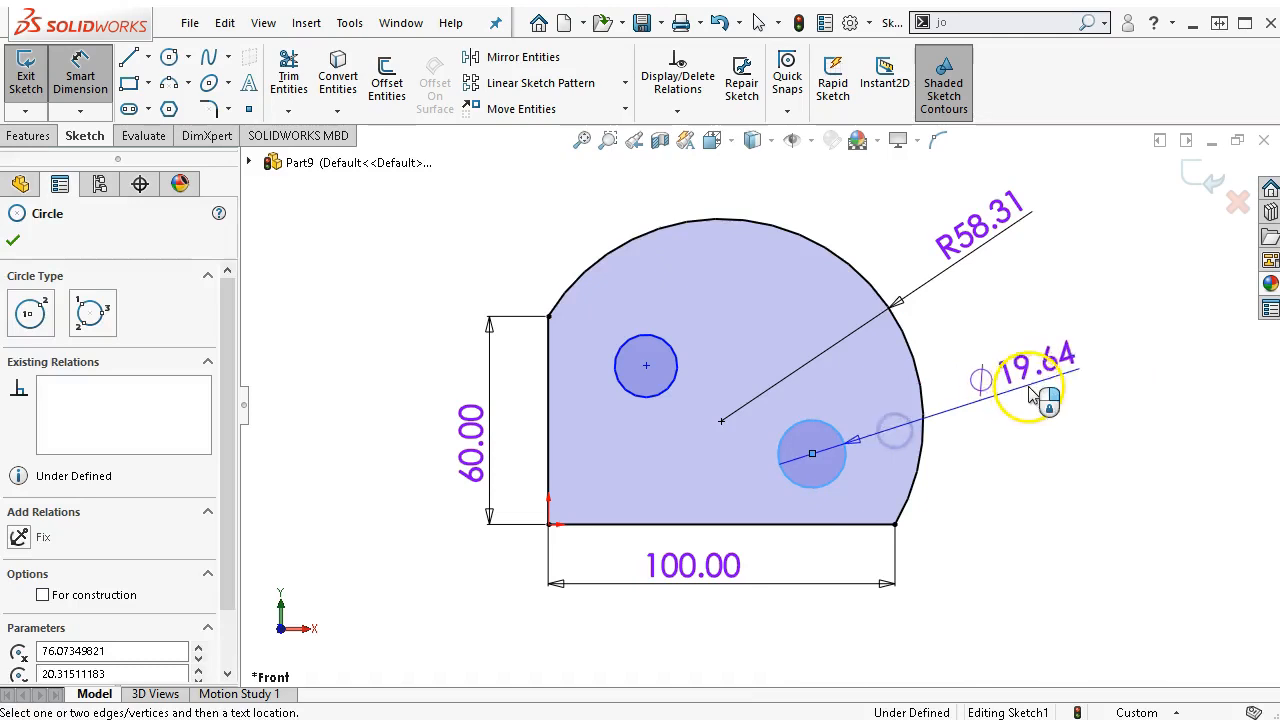
click(1050, 392)
click(1033, 375)
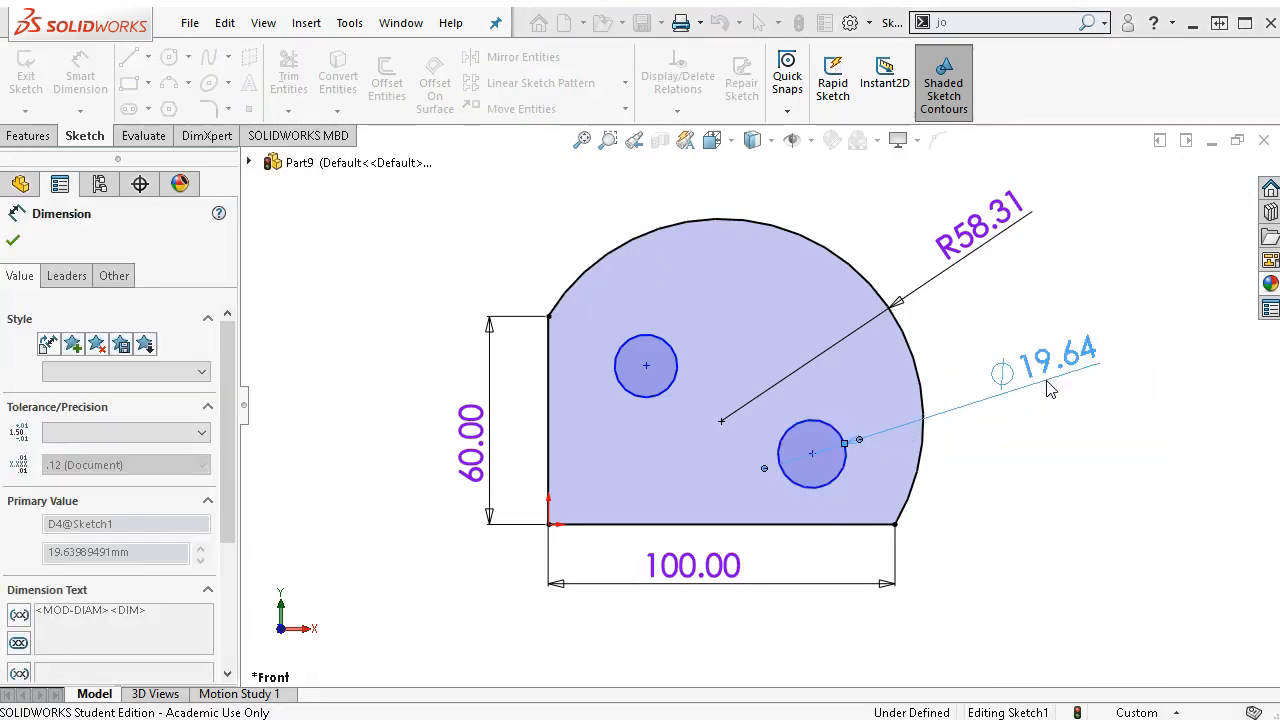
click(1016, 572)
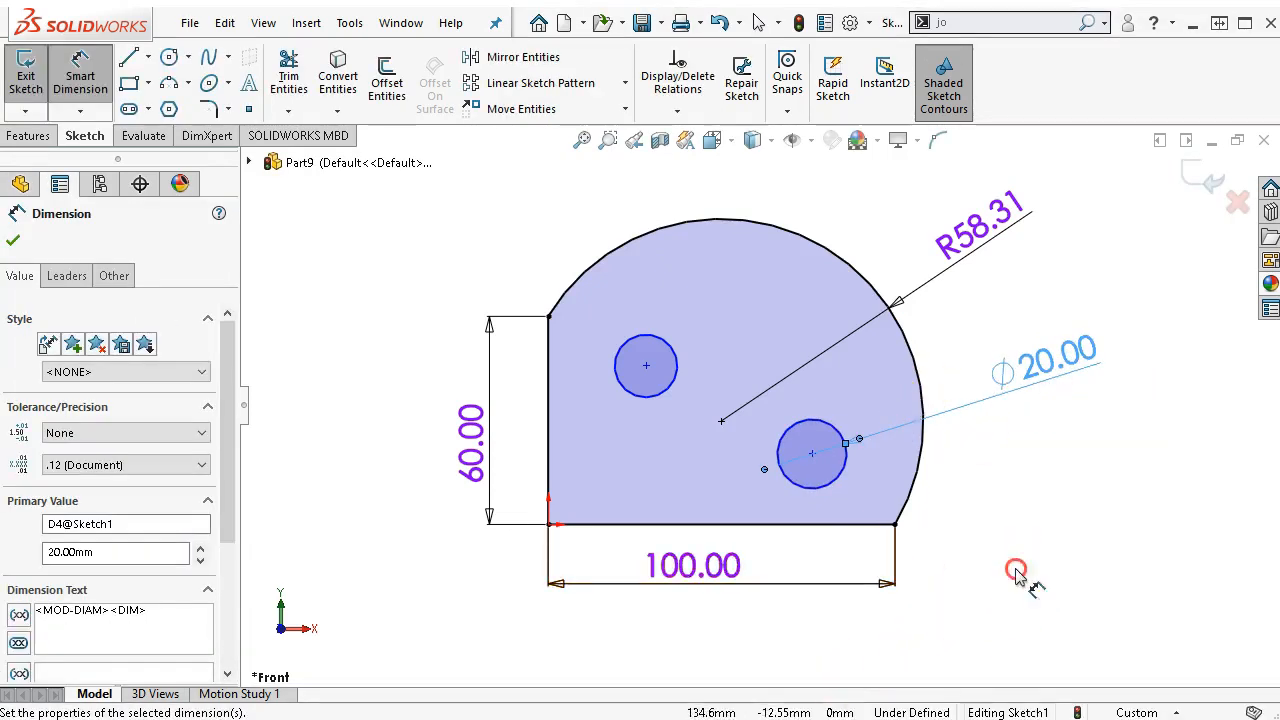
right_click(1016, 572)
click(1035, 551)
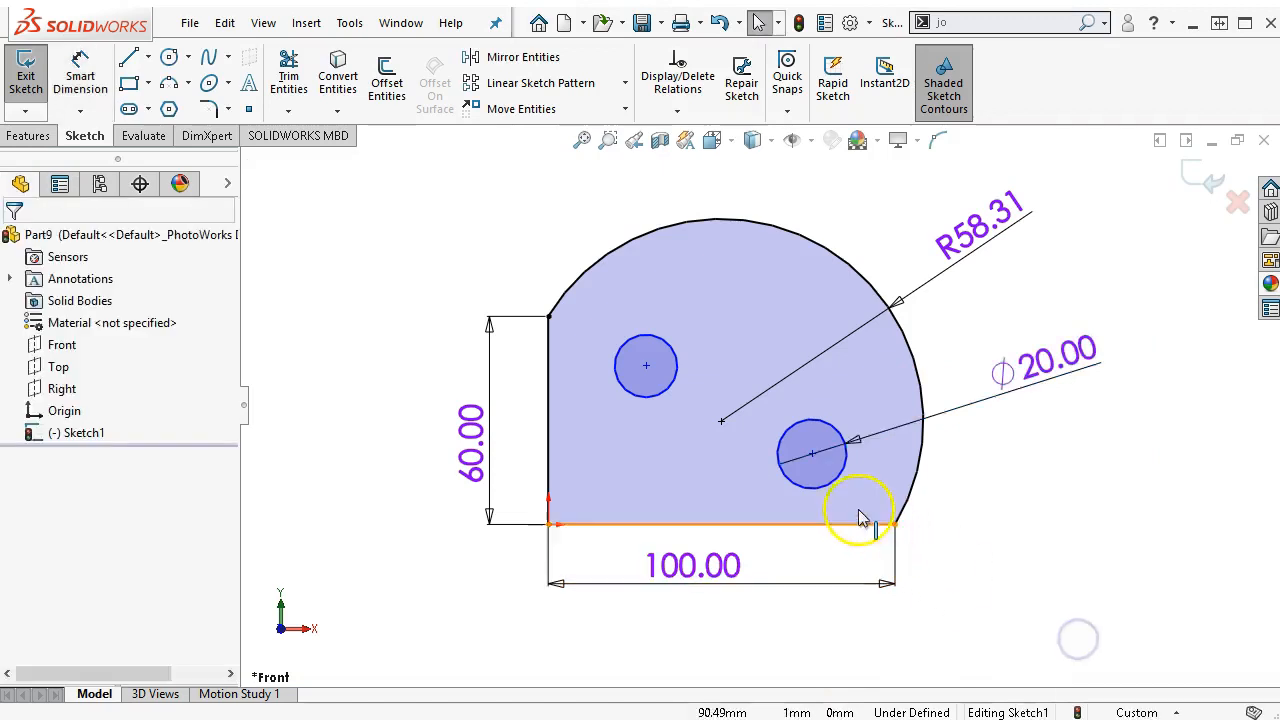
Step: Add an Equal relation between the two circles
click(832, 487)
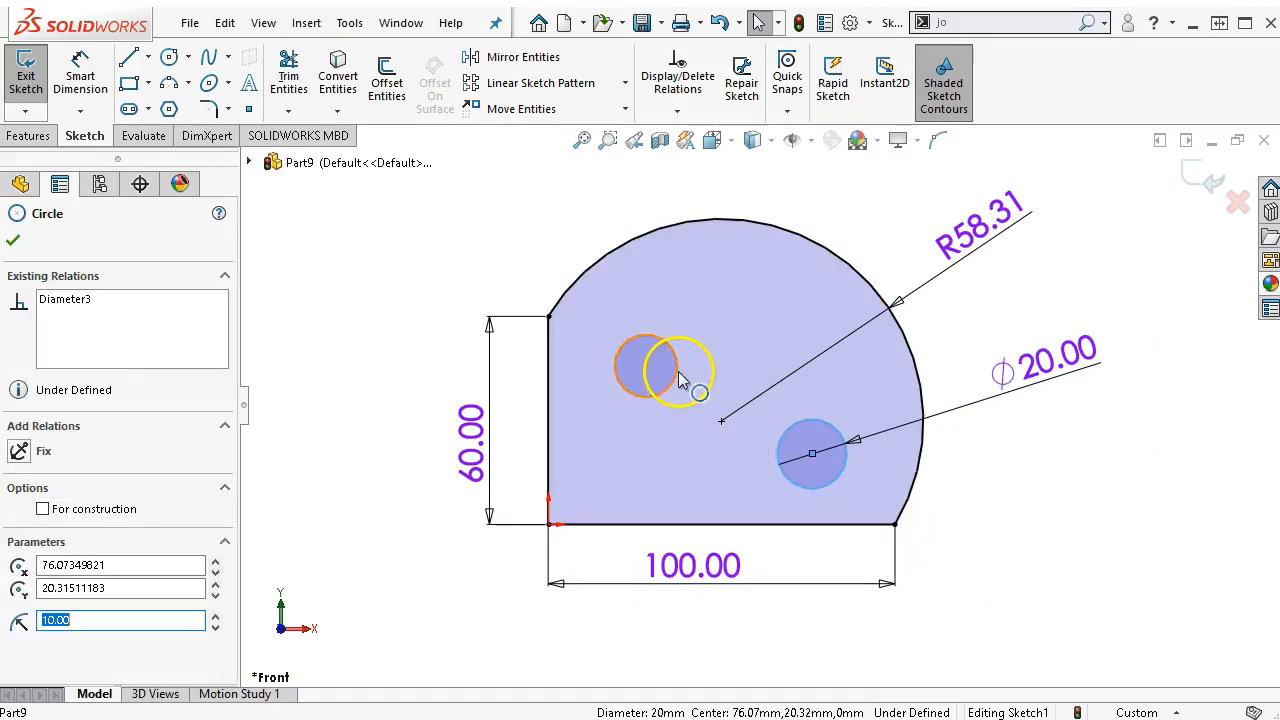
ctrl+click(680, 380)
click(826, 283)
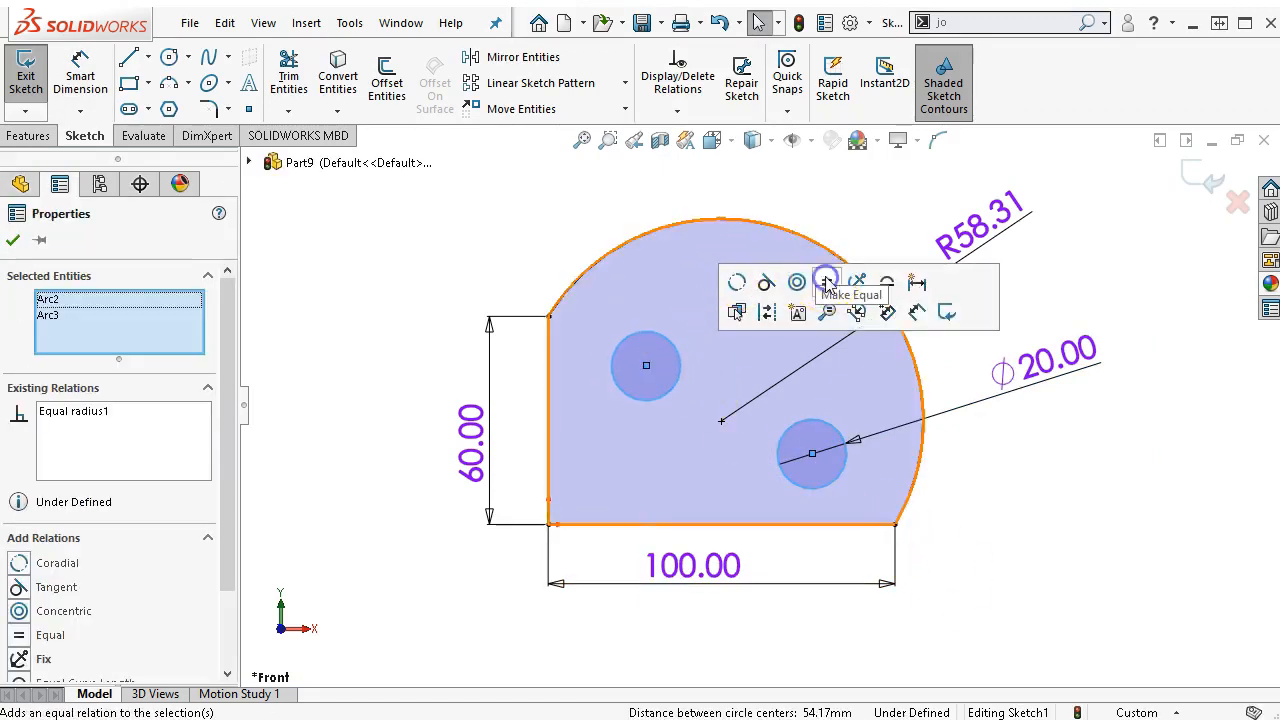
Step: Dimension the upper-left circle's center 45 mm above the horizontal line, placing the dimension between the vertical line and its 60 mm dimension
click(92, 78)
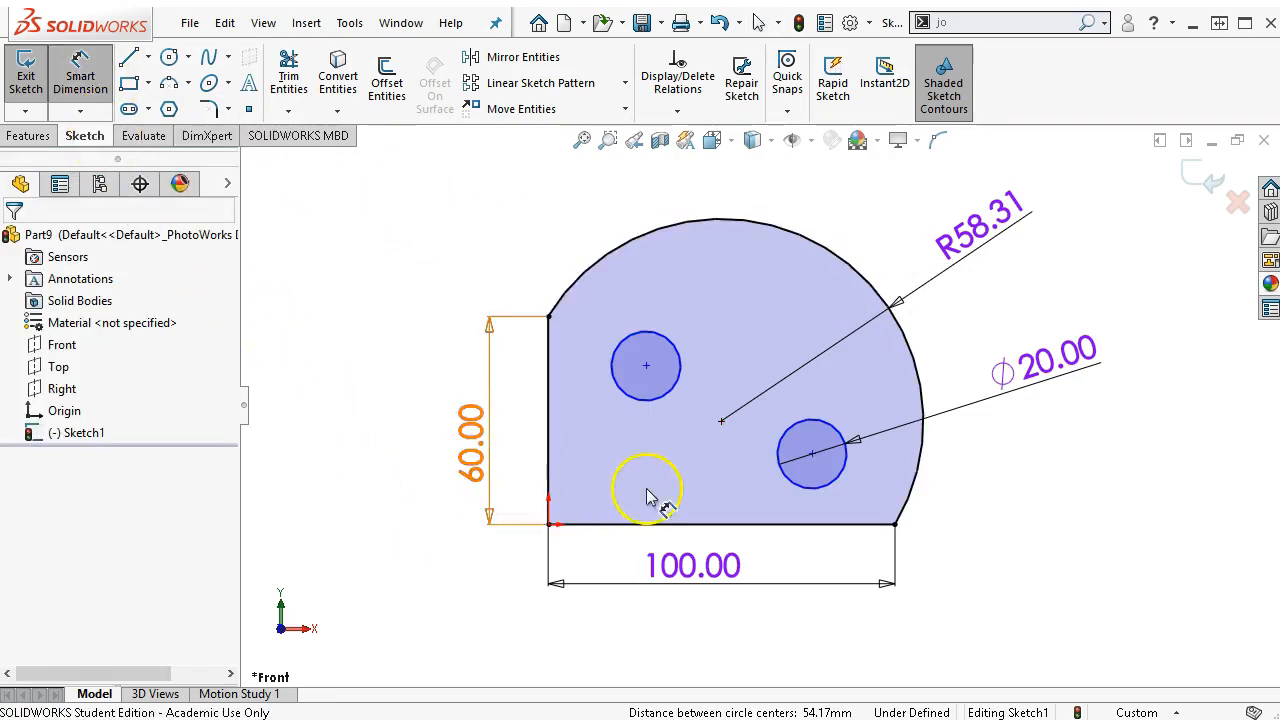
click(625, 523)
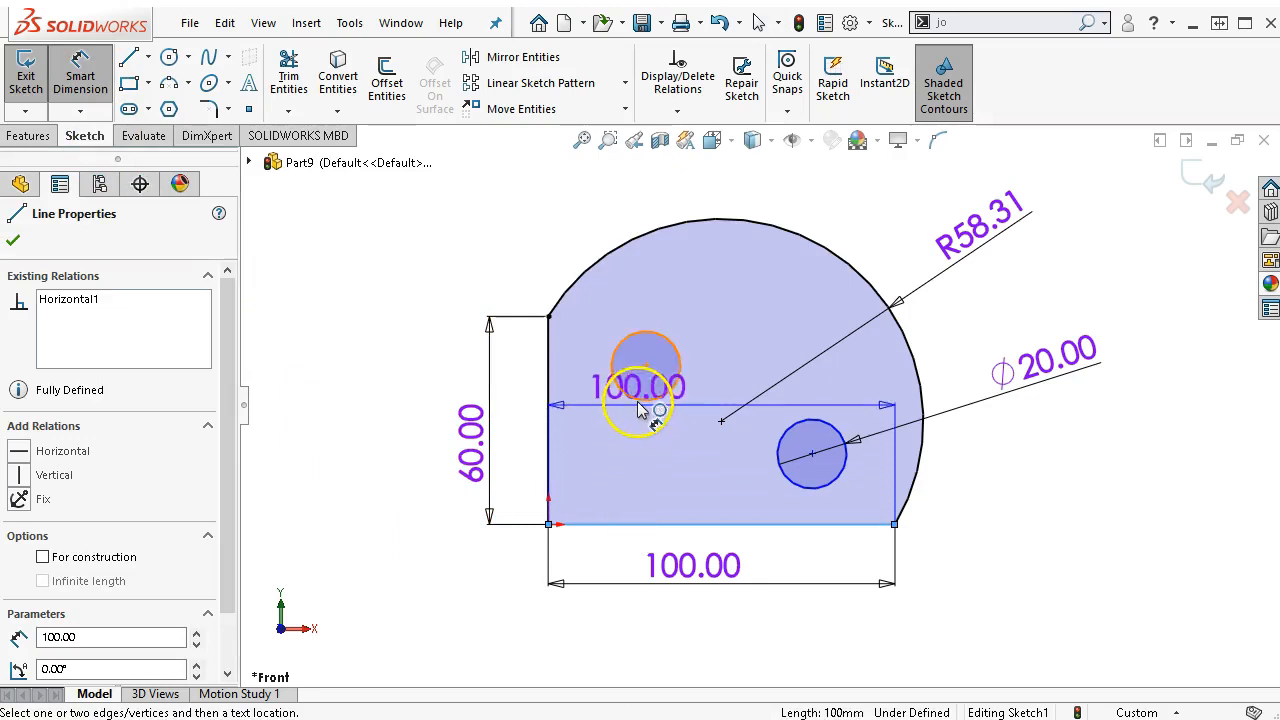
click(640, 405)
click(537, 455)
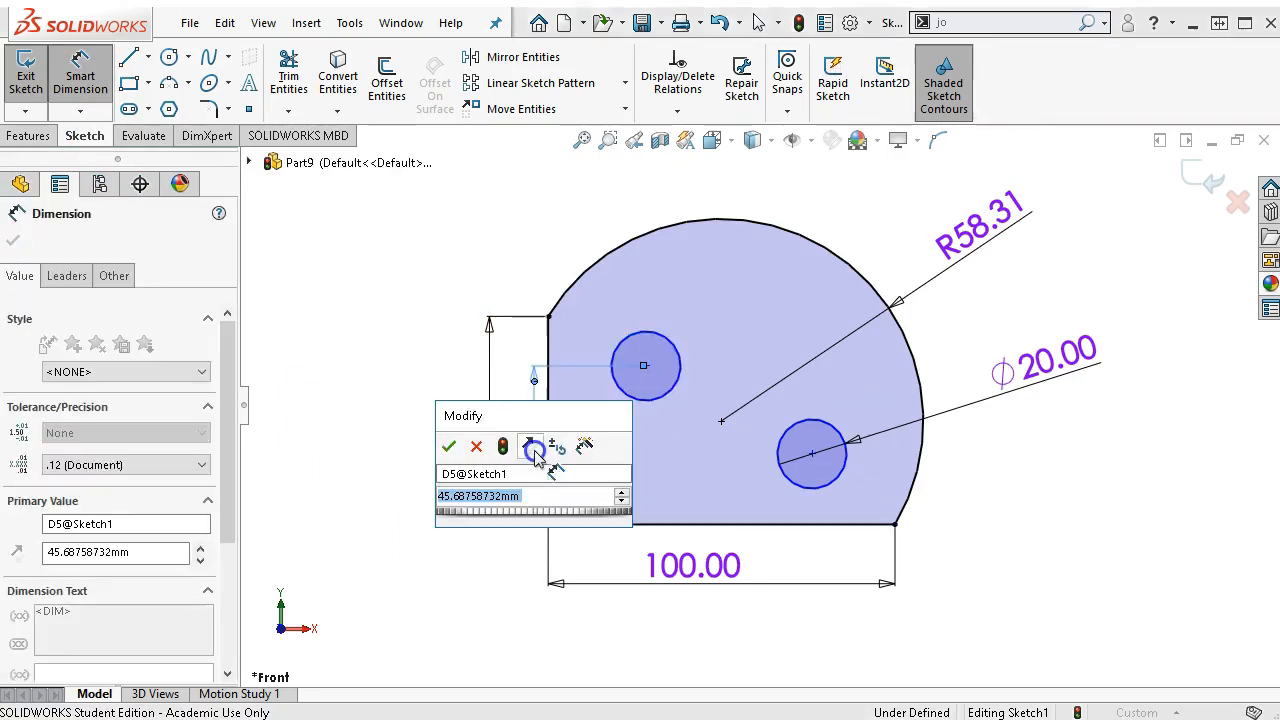
text(45)
key(Return)
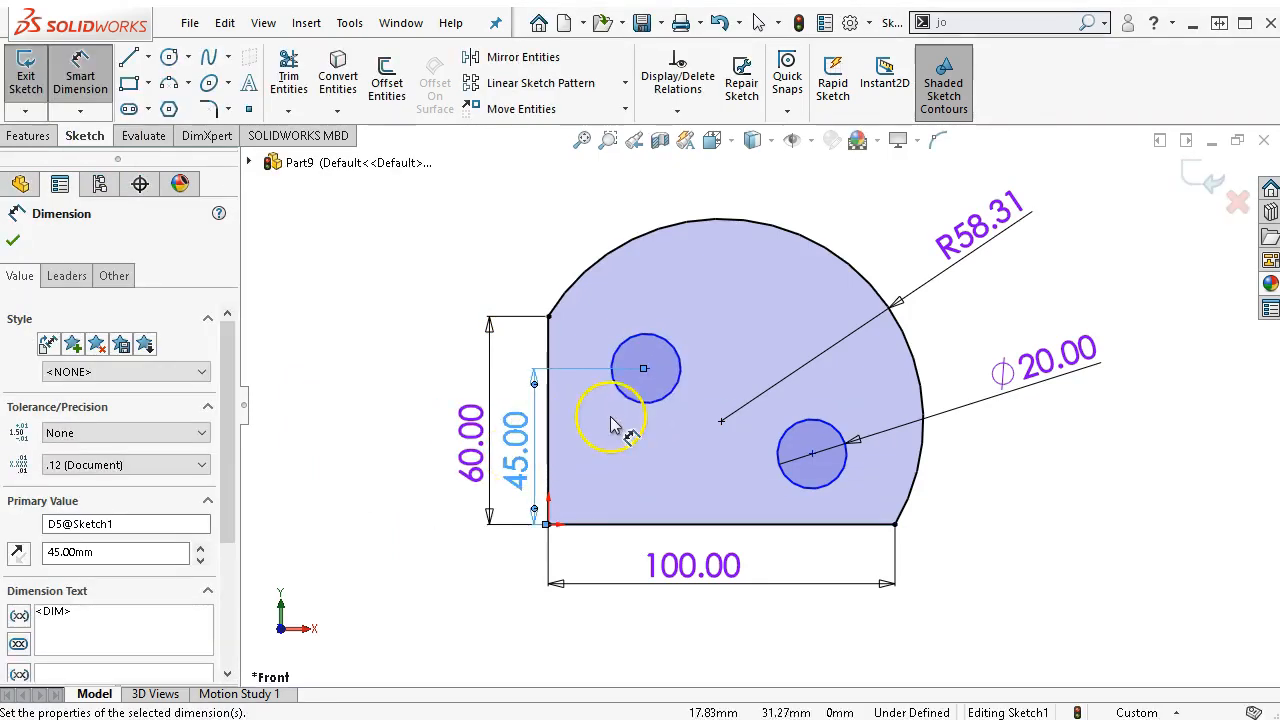
Step: Dimension the upper-left circle's center 30 mm from the vertical line, placing the dimension below the profile
click(553, 432)
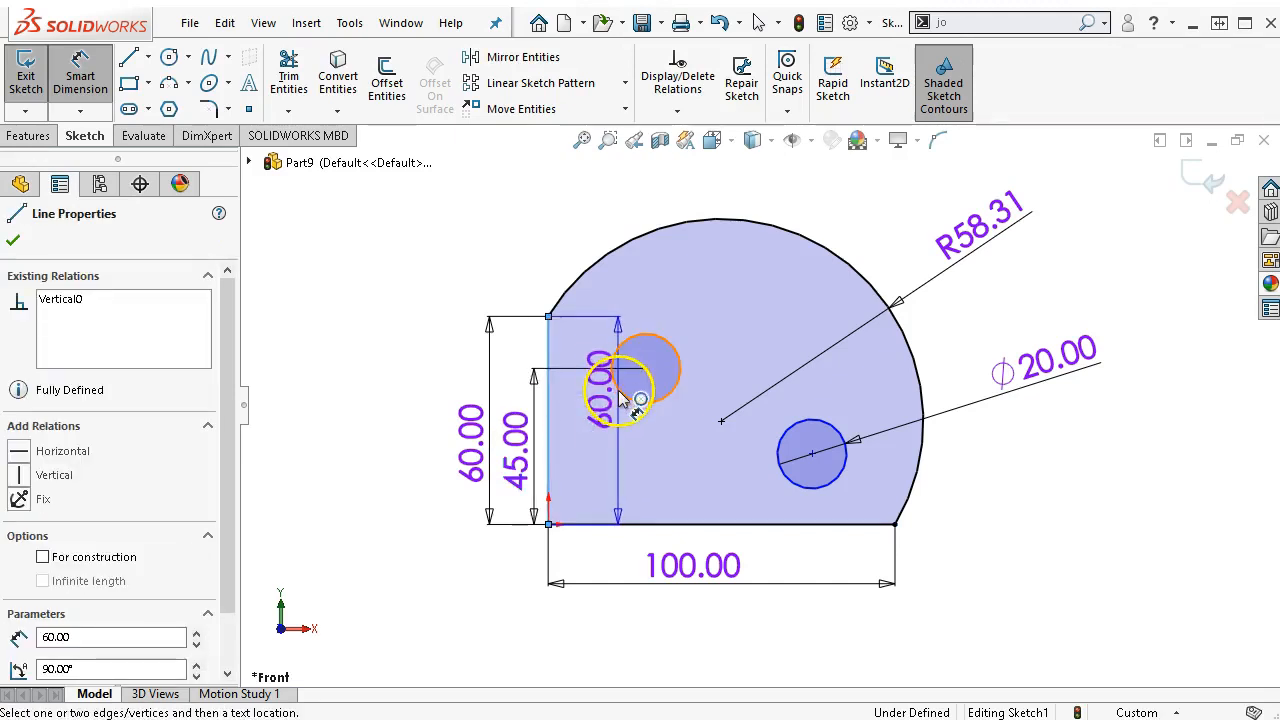
click(622, 398)
click(618, 545)
text(30)
key(Return)
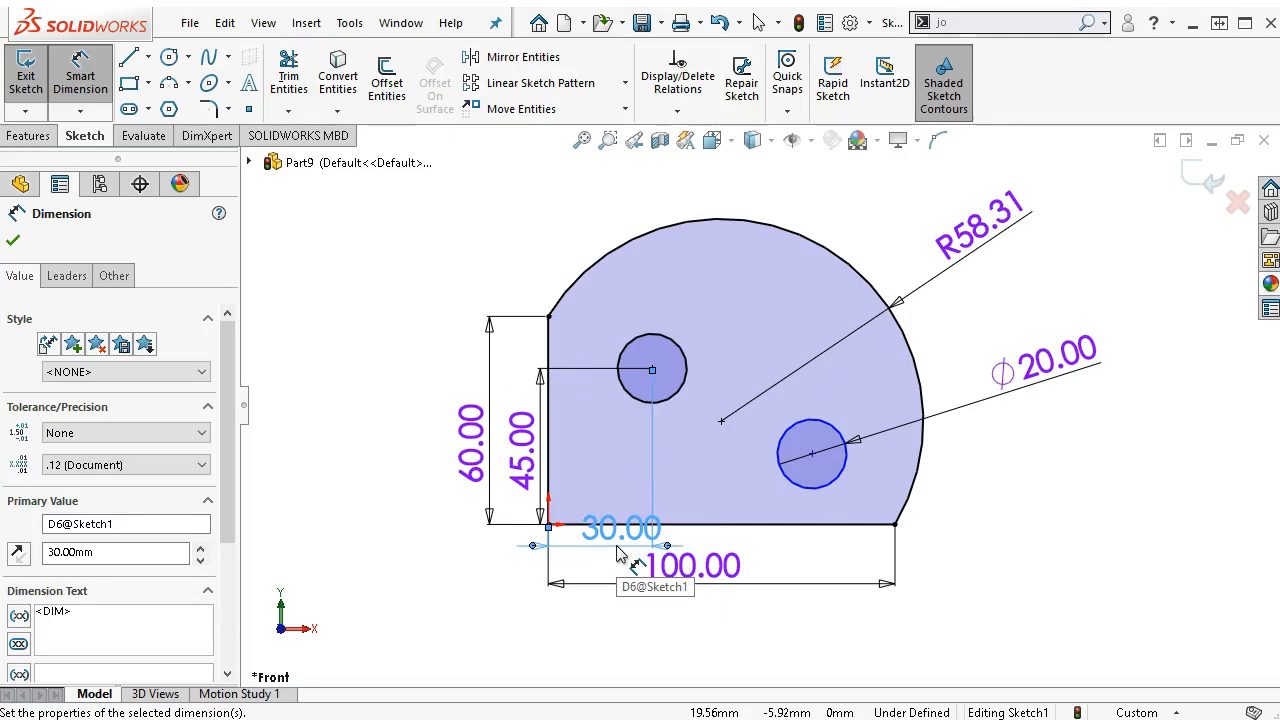
click(663, 402)
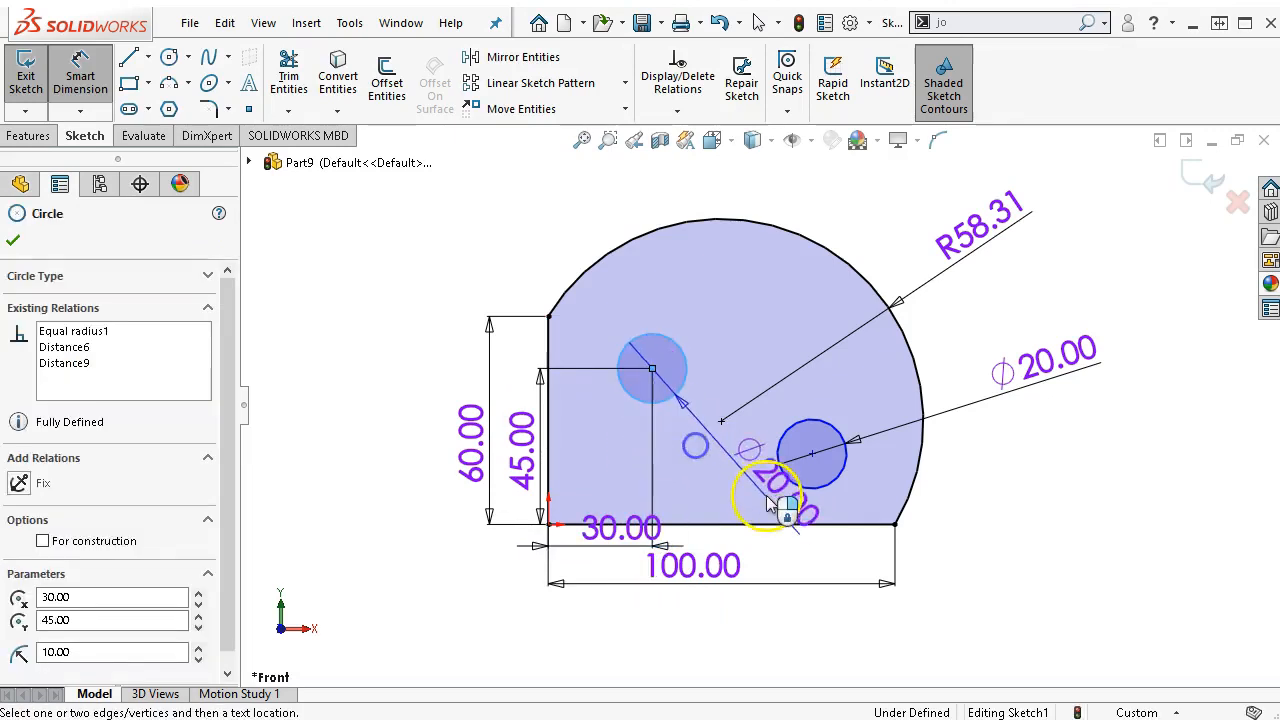
click(788, 490)
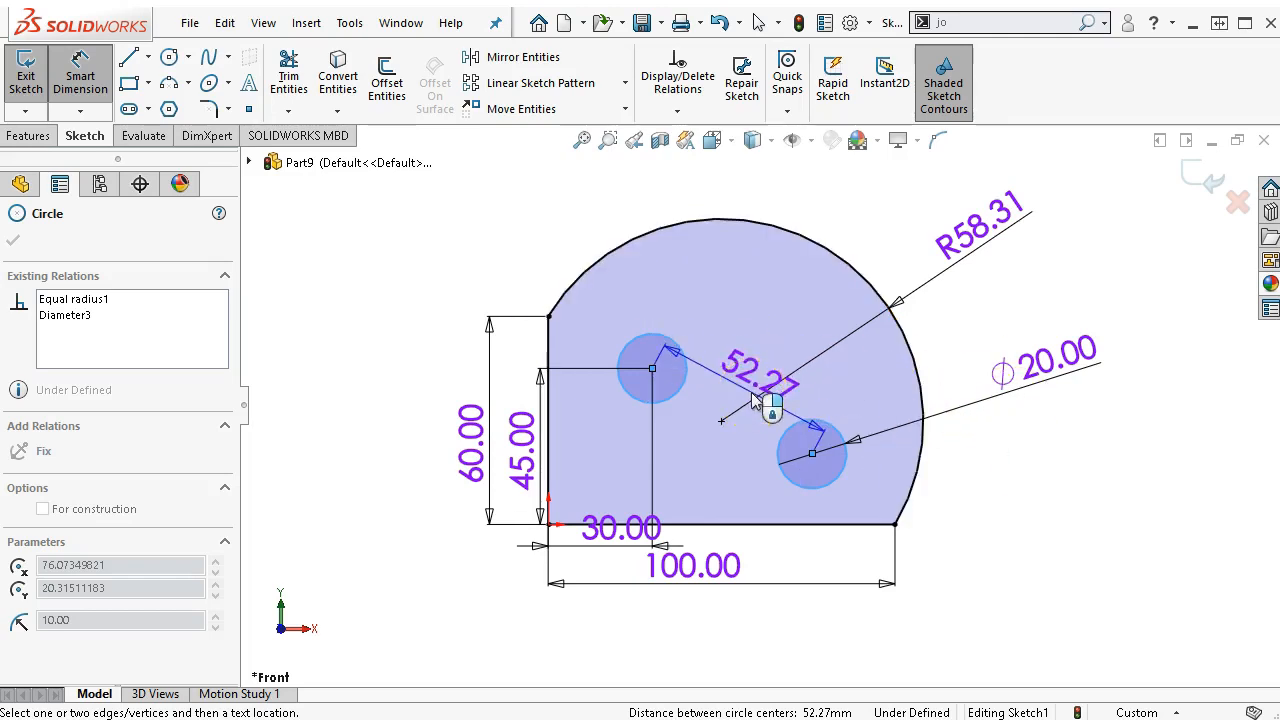
key(Escape)
click(709, 421)
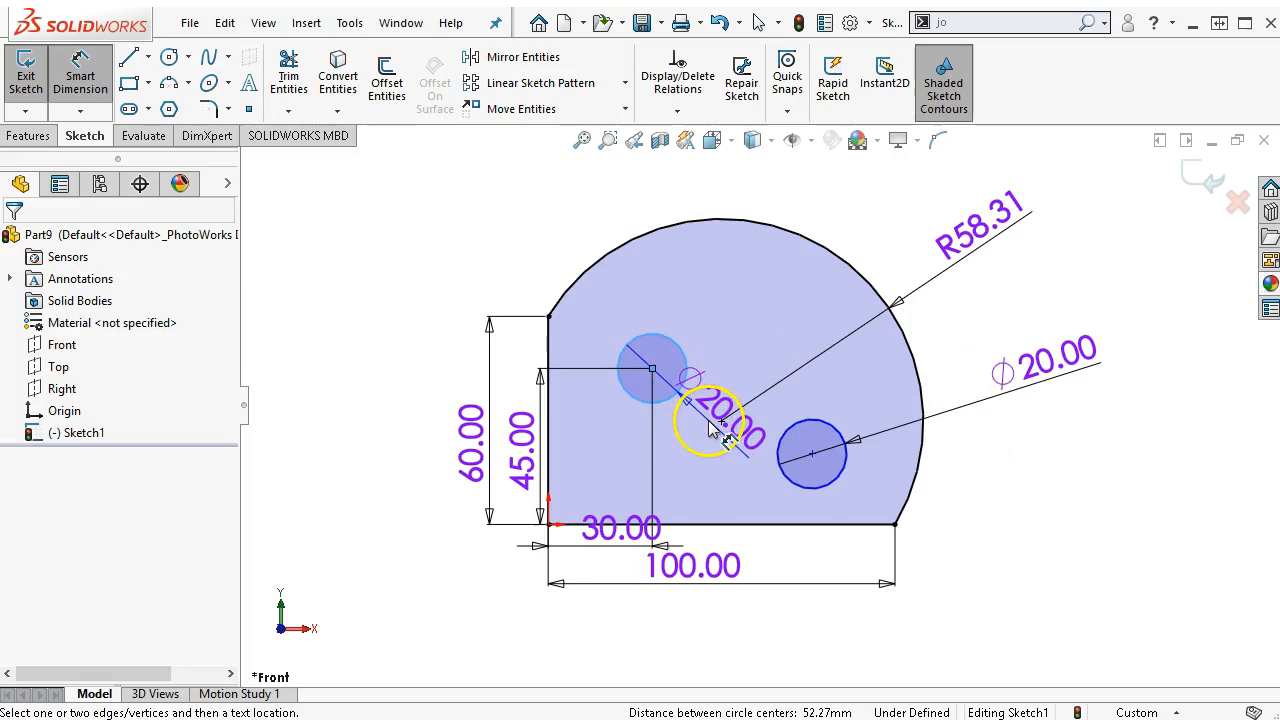
key(Escape)
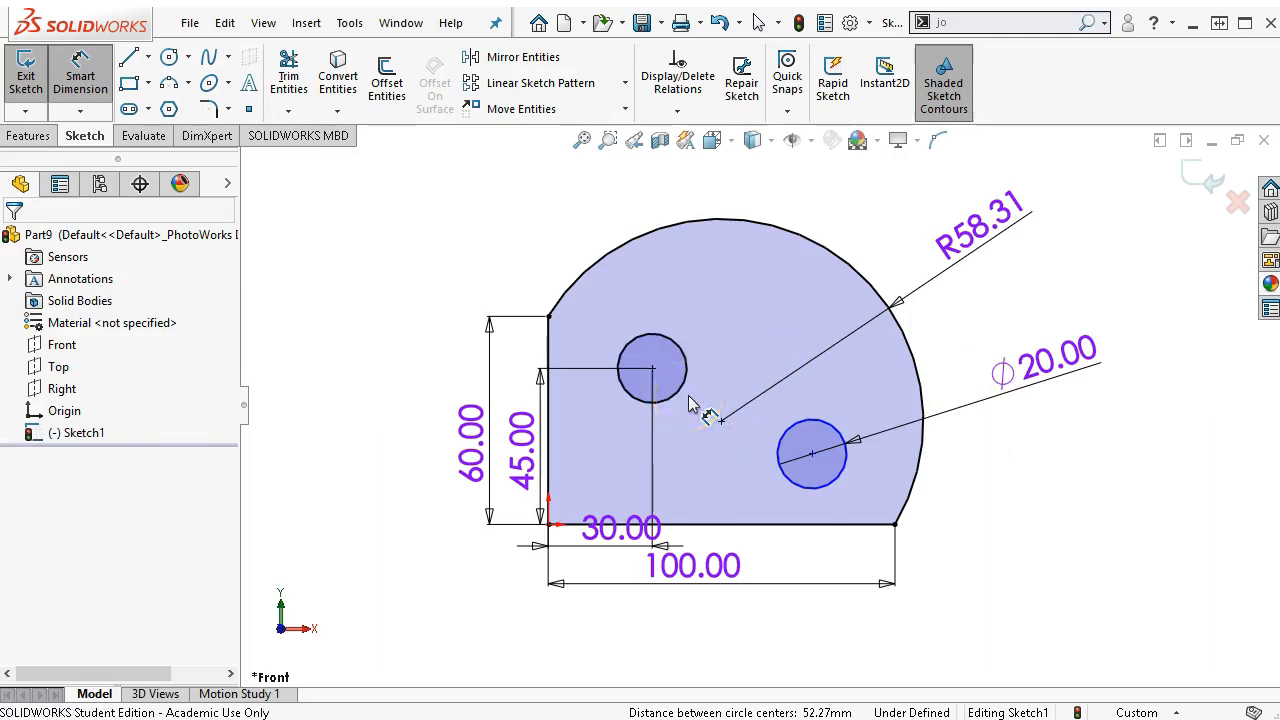
click(686, 378)
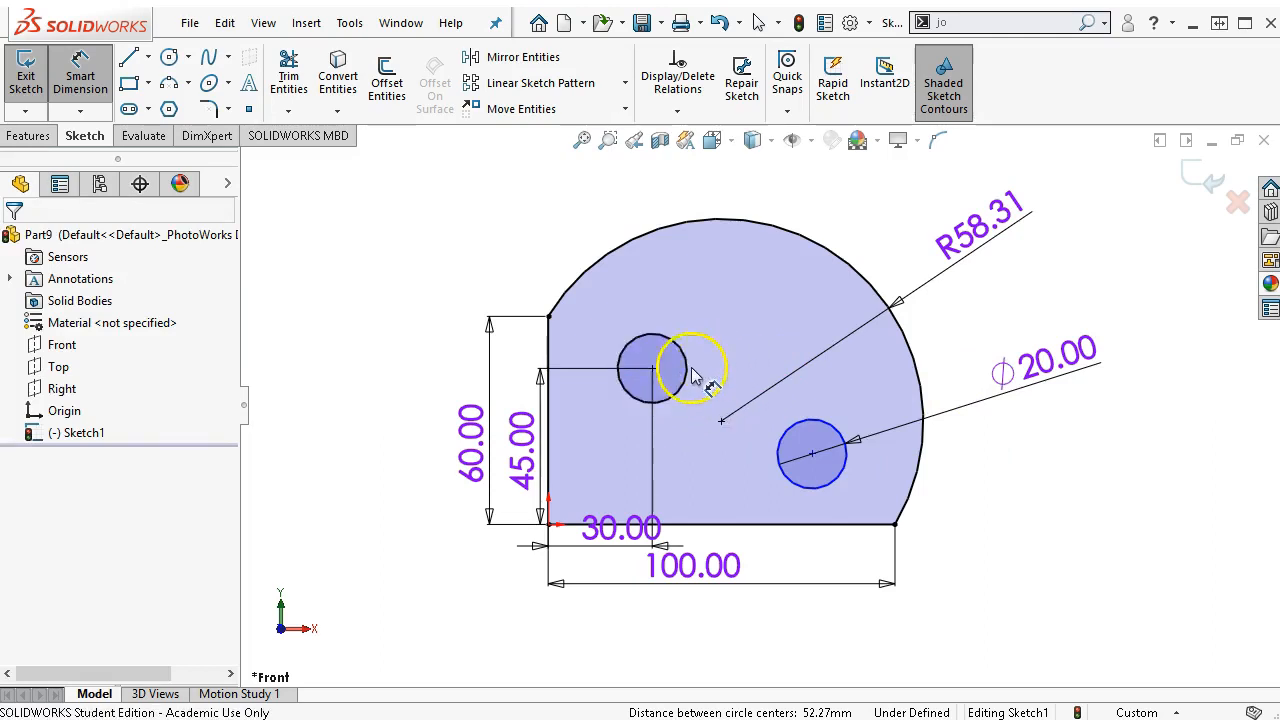
Step: Dimension the horizontal distance between the two circles' center points to 50 mm, placing the dimension above the profile
click(652, 370)
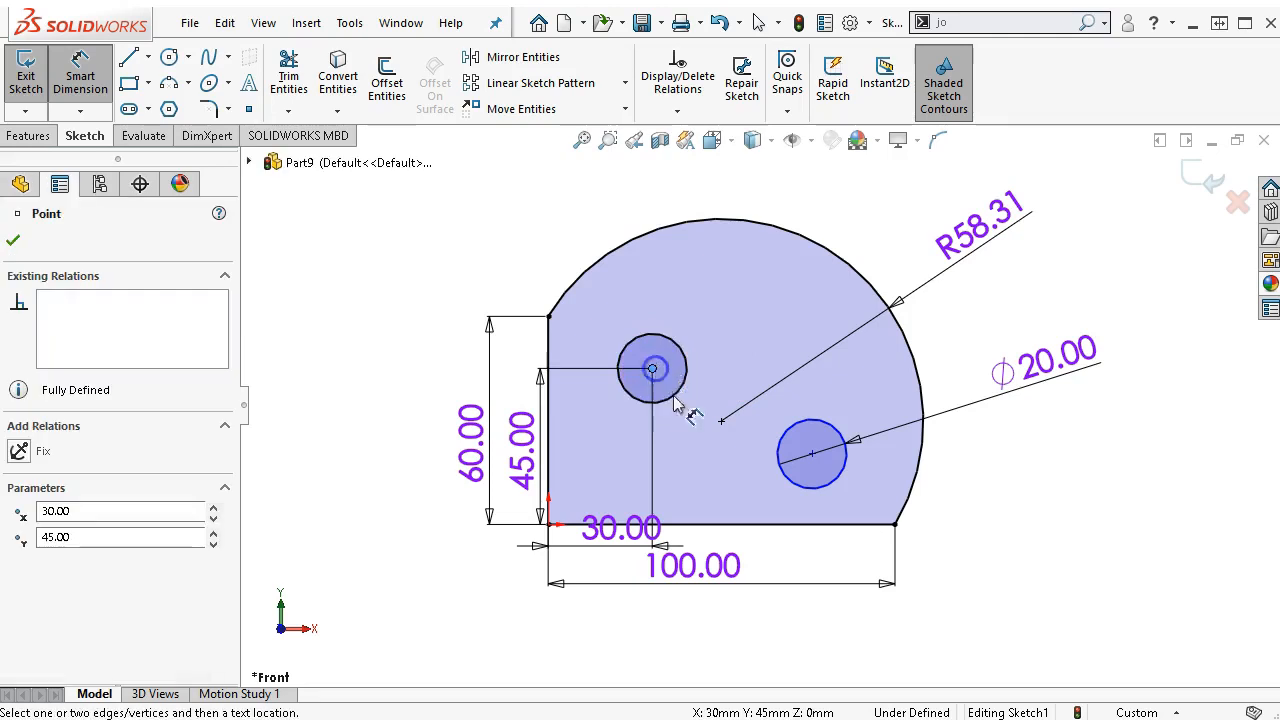
click(812, 453)
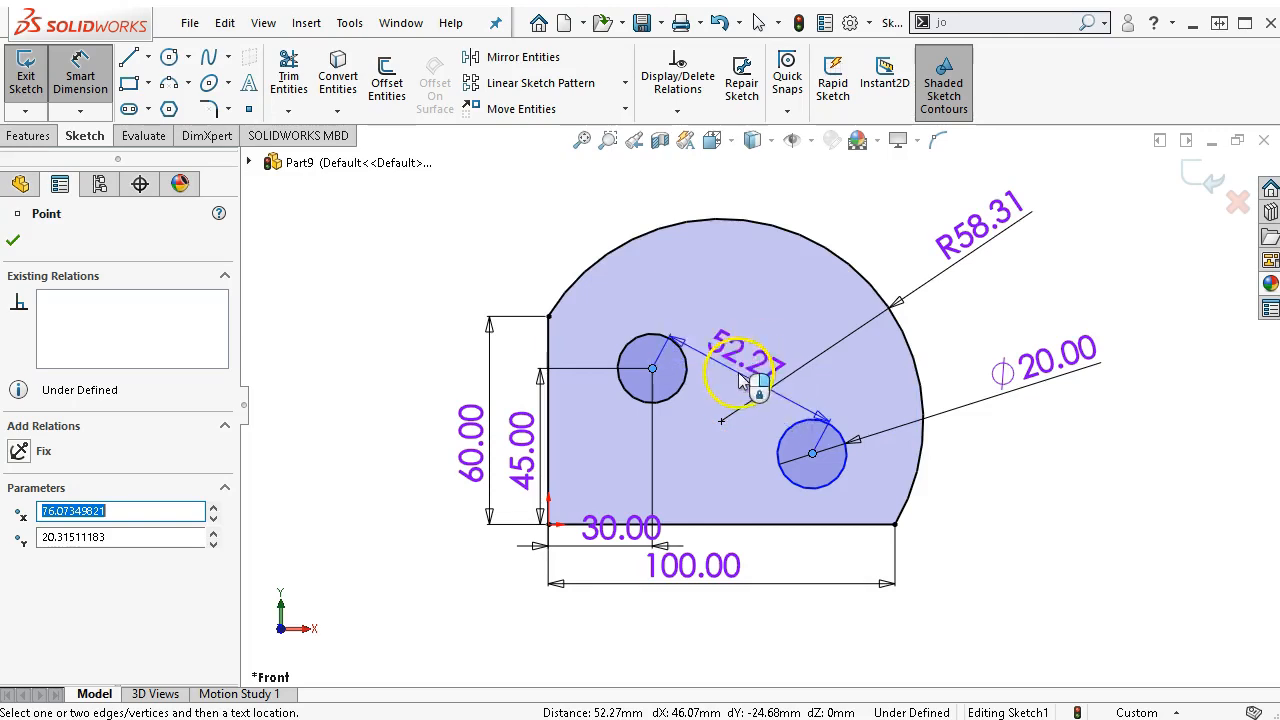
click(726, 195)
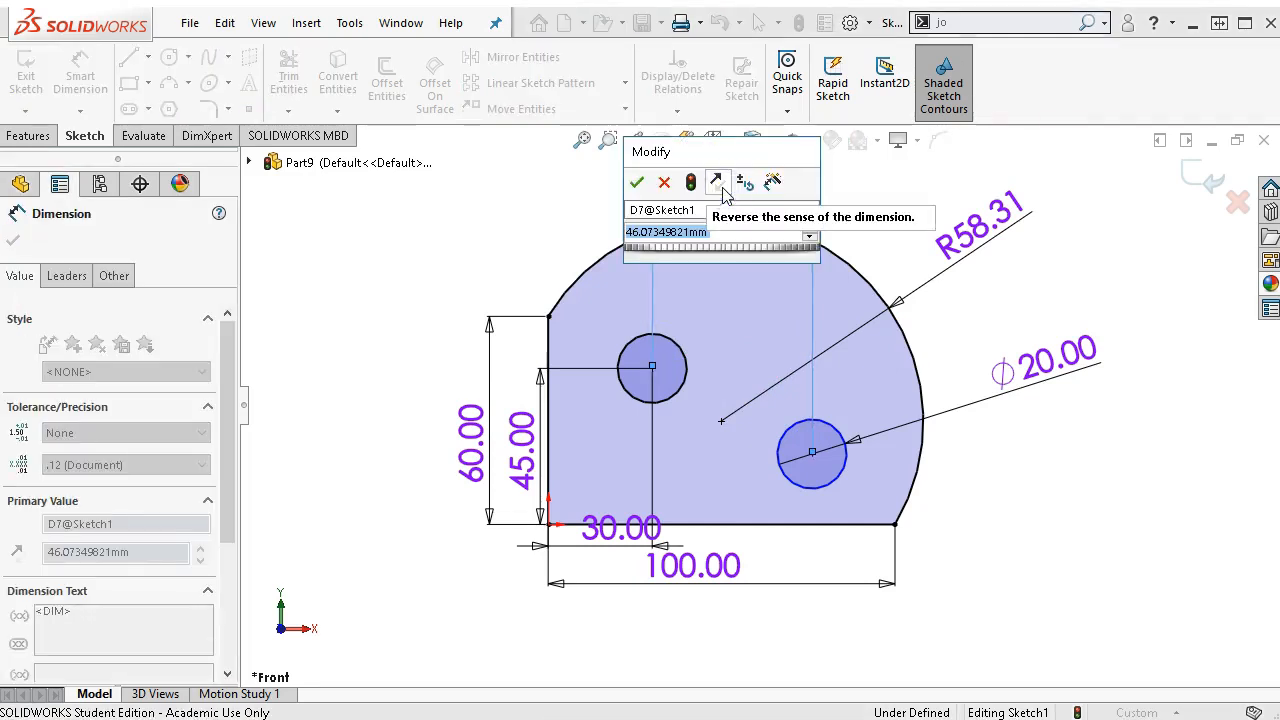
text(50)
key(Return)
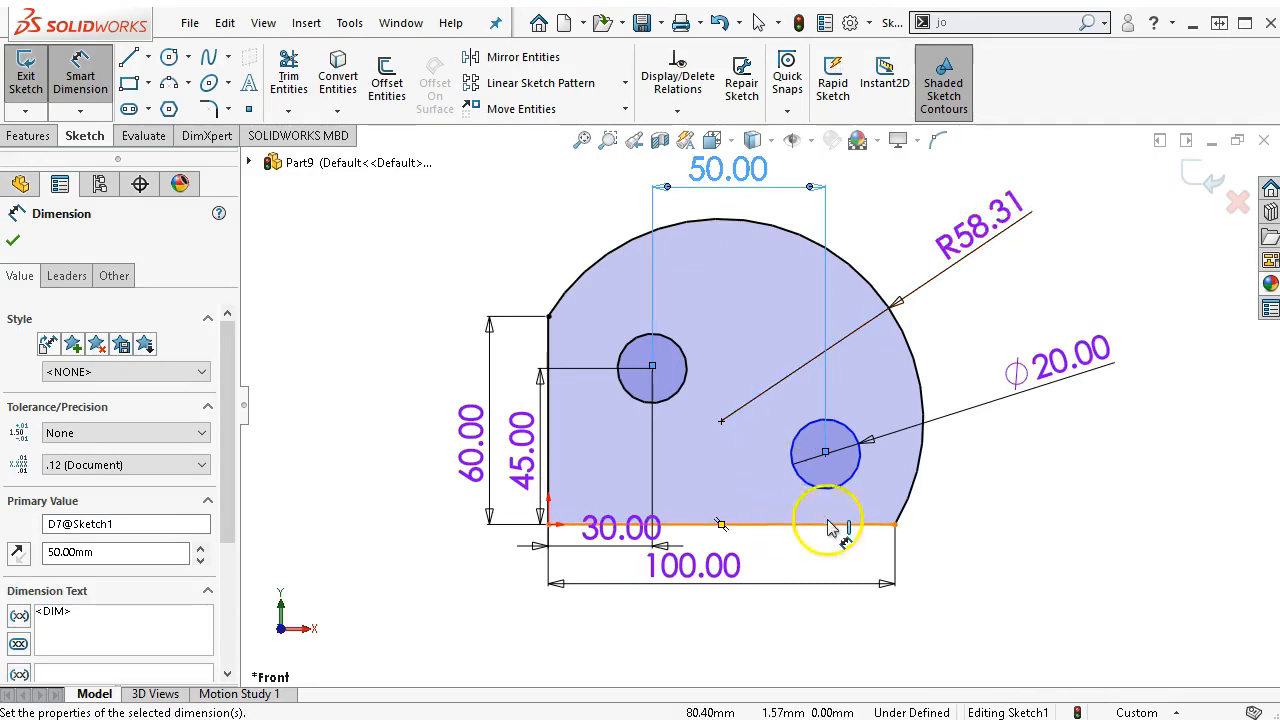
Step: Dimension the vertical distance between the two circles' centers to 15 mm, placing the dimension outside the arc beyond the lower-right circle
click(843, 432)
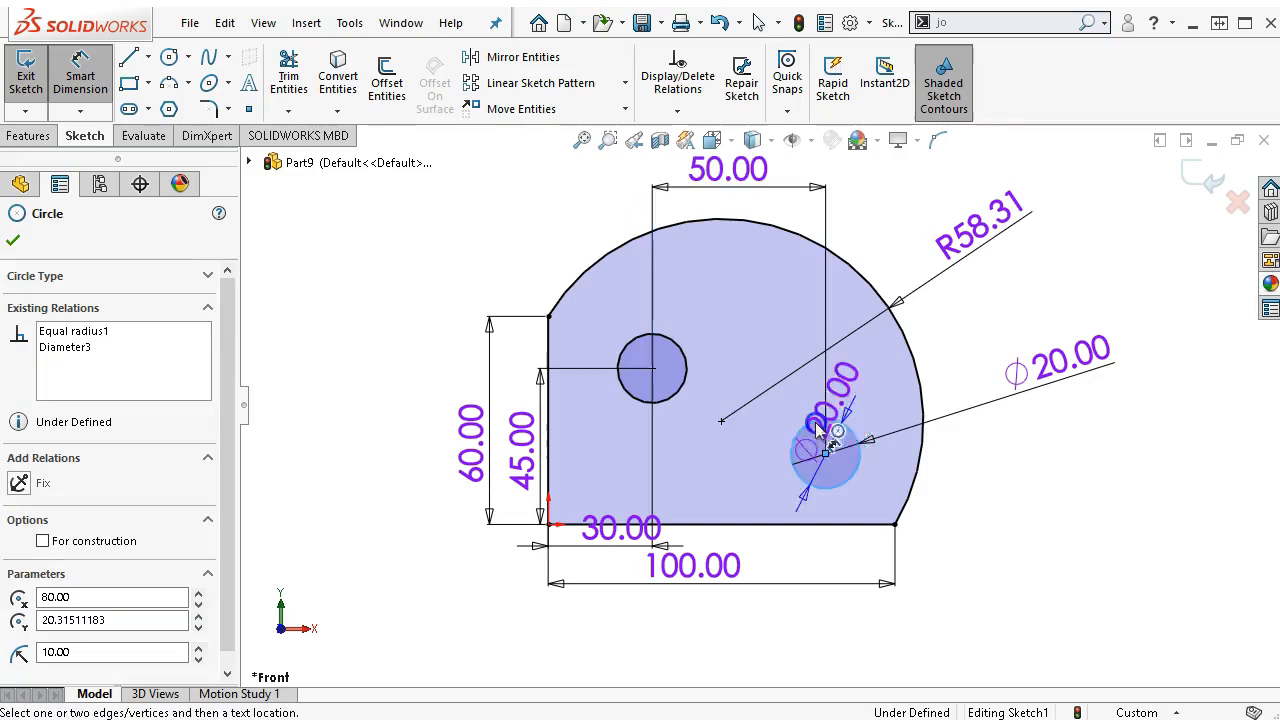
click(672, 403)
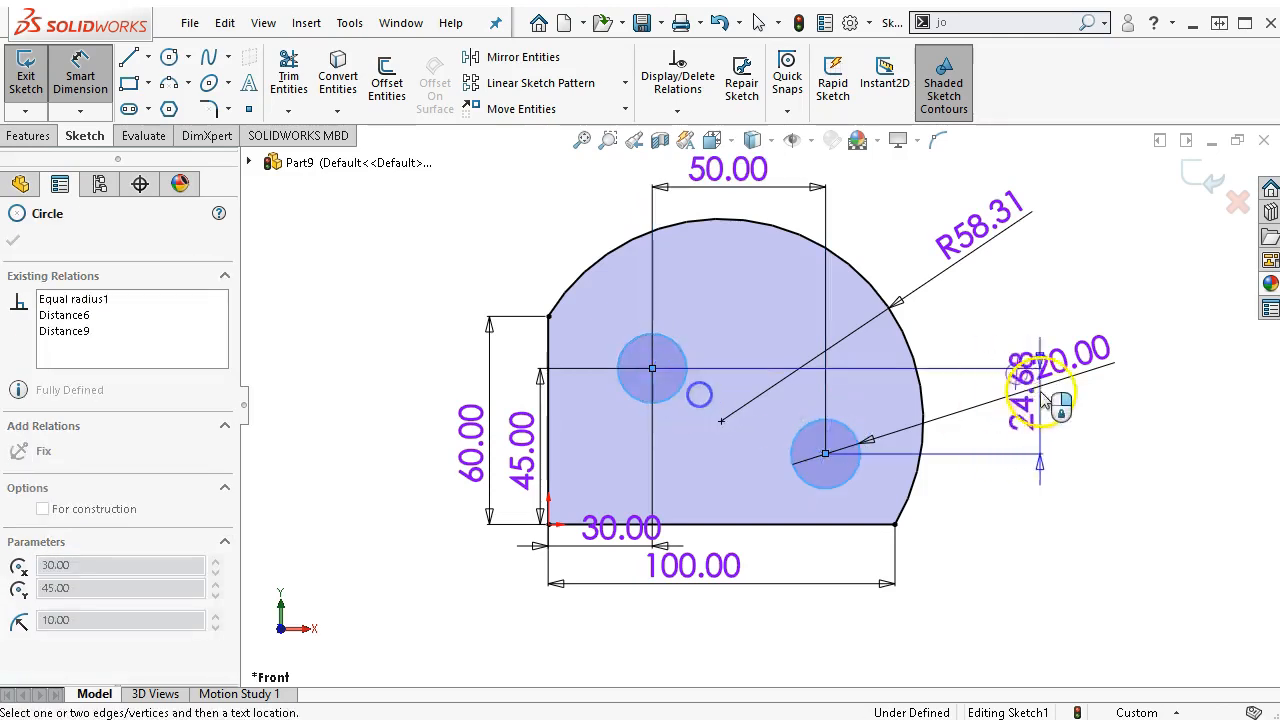
click(1145, 400)
text(15)
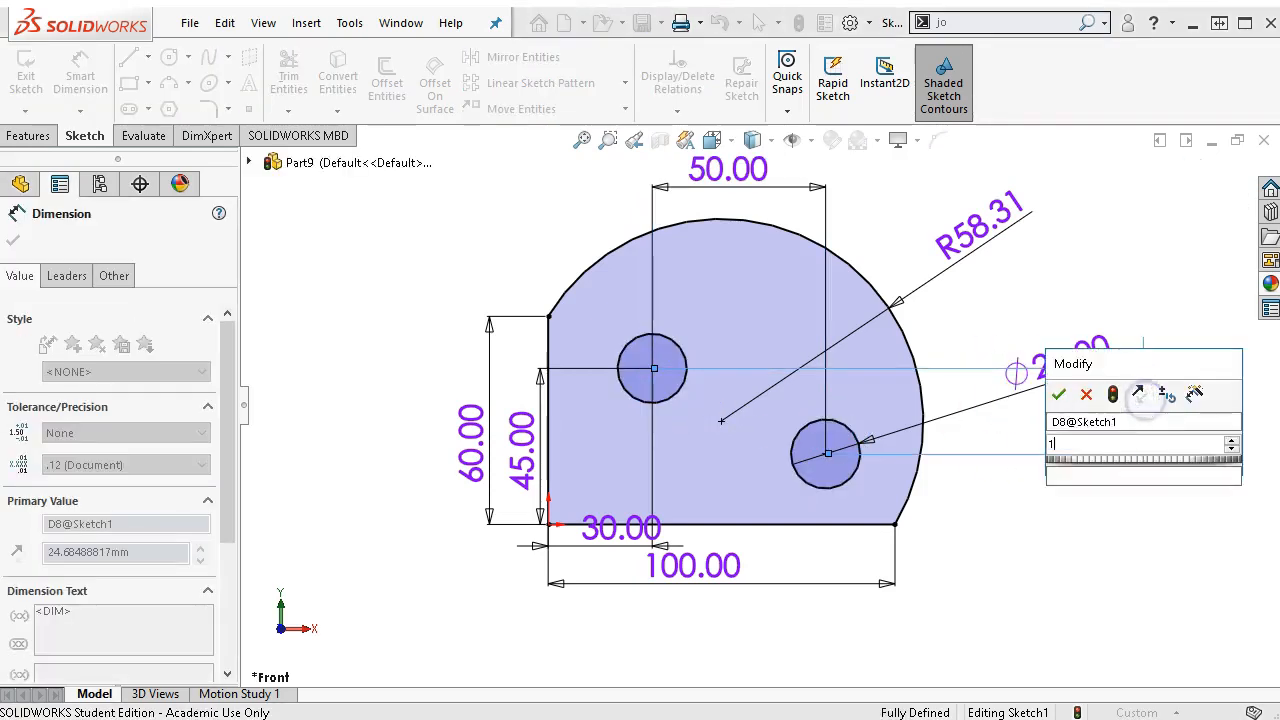
key(Return)
right_click(1093, 480)
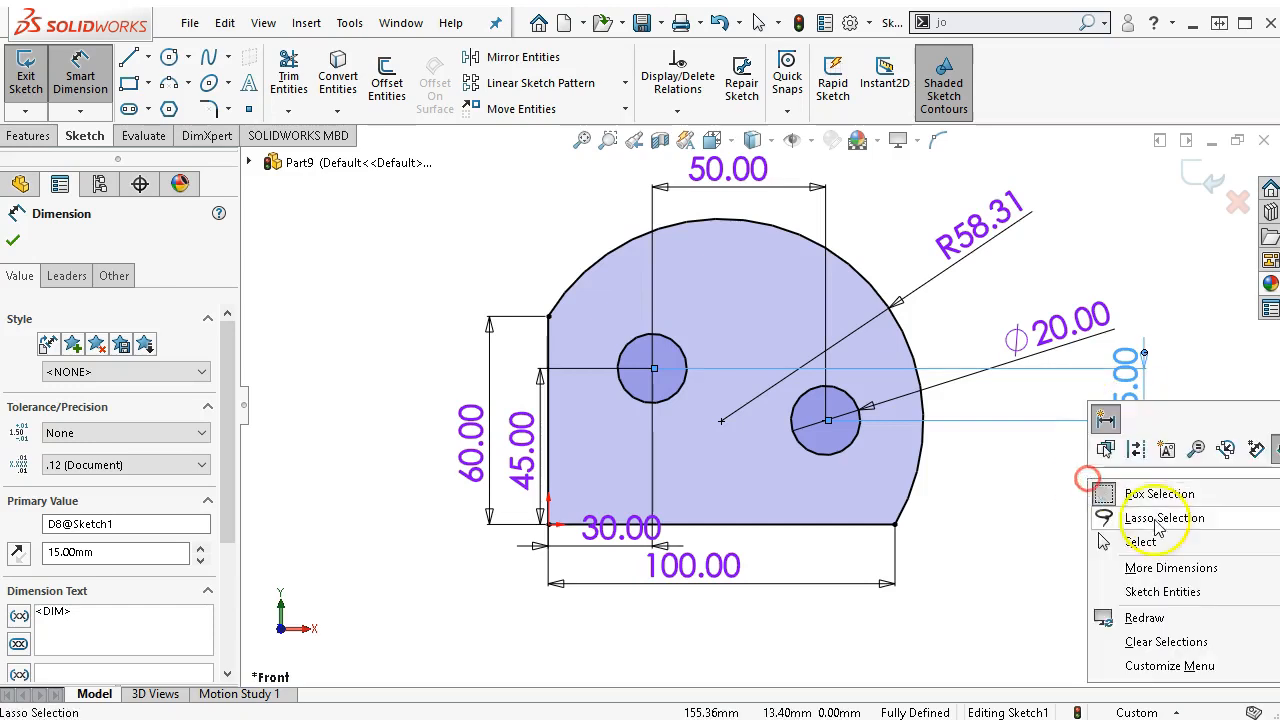
click(1143, 458)
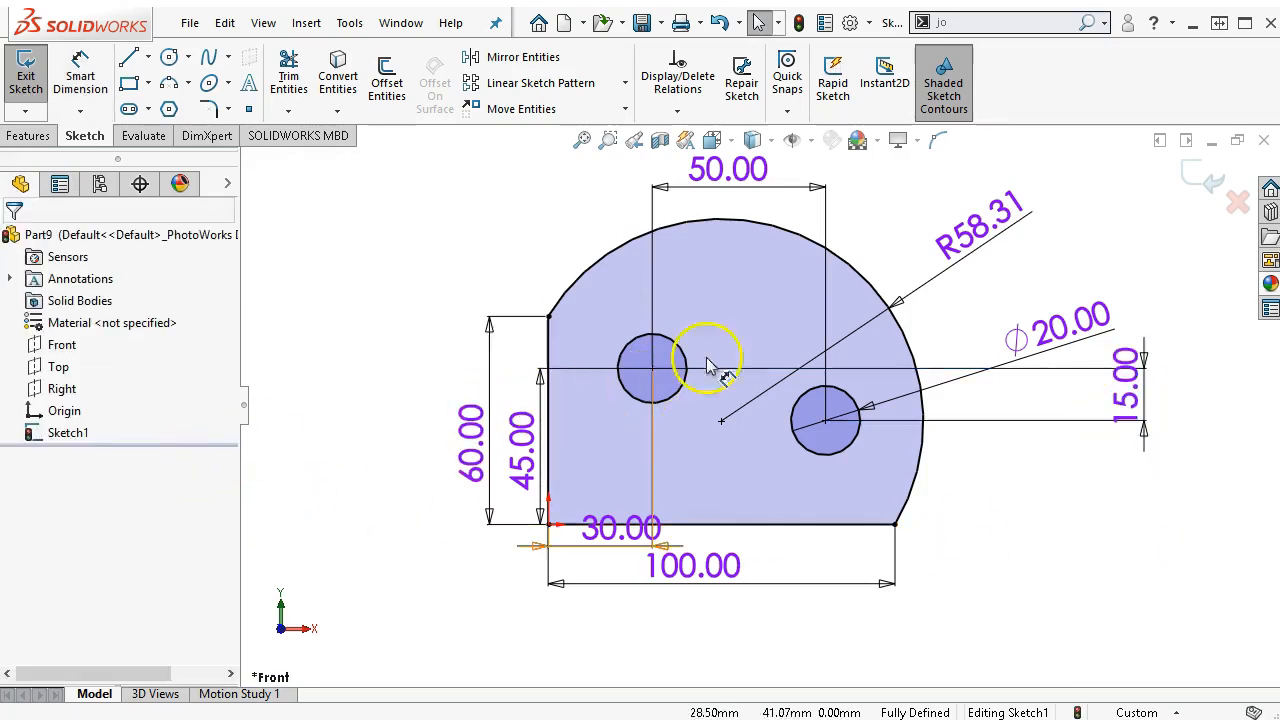
Step: Examine the leader settings of the 50 mm and 15 mm center distances, including the arc conditions, leaving them as they are
click(727, 174)
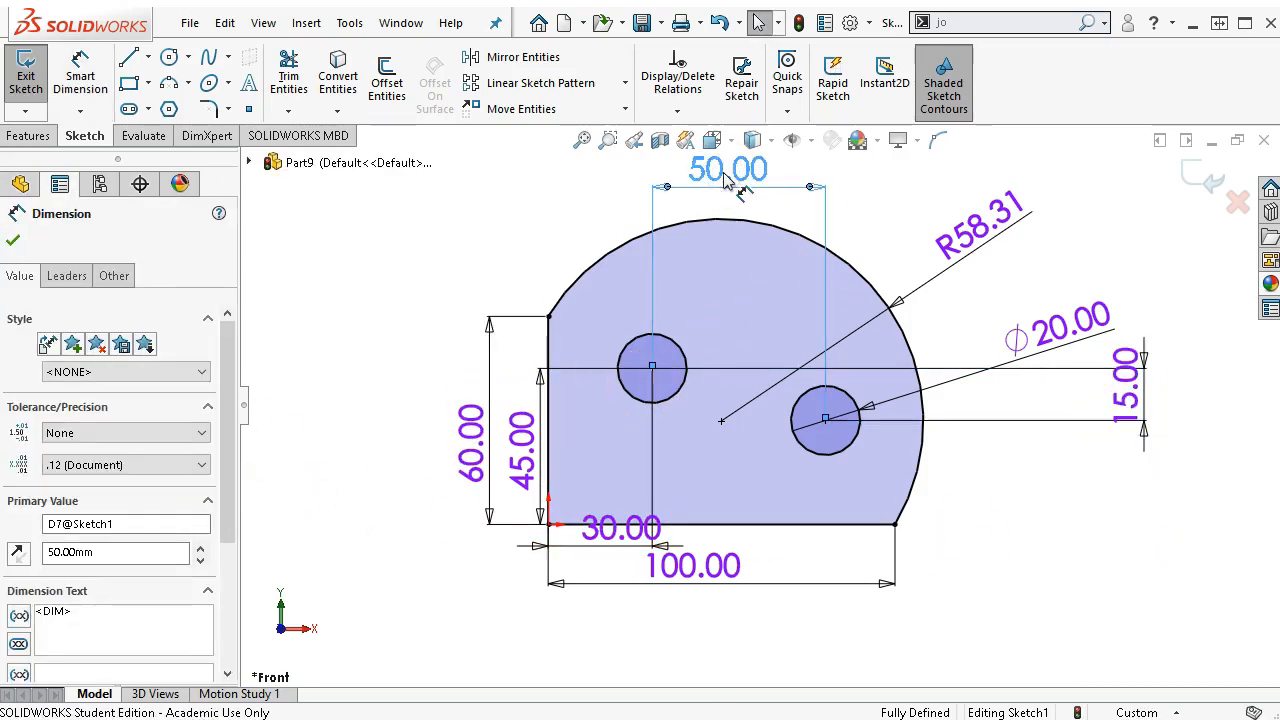
click(83, 283)
drag(228, 394, 222, 536)
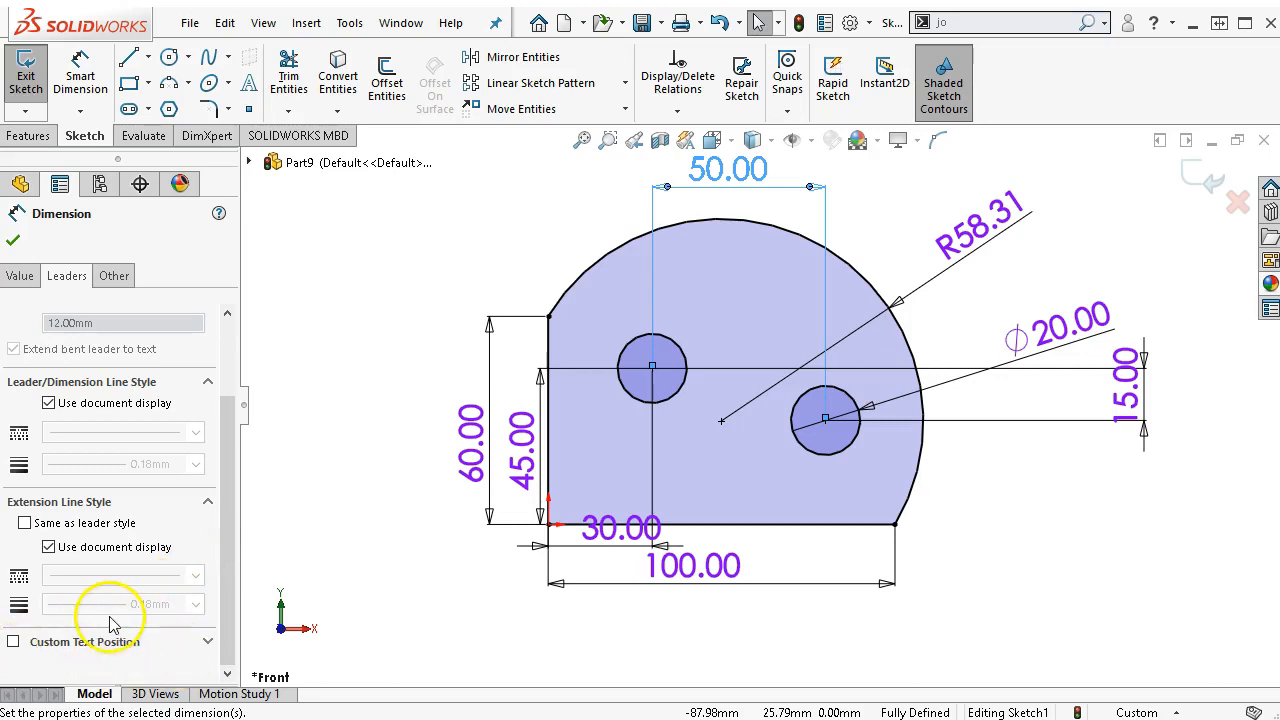
click(1143, 422)
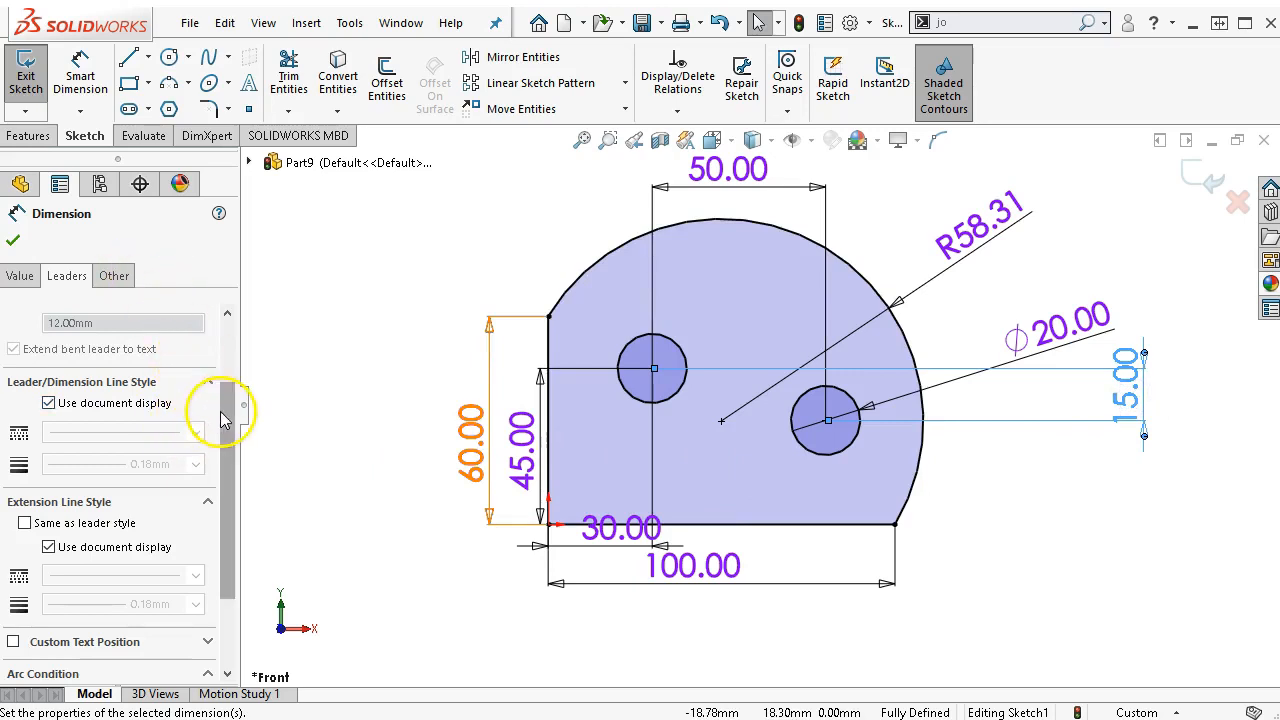
drag(226, 426, 226, 492)
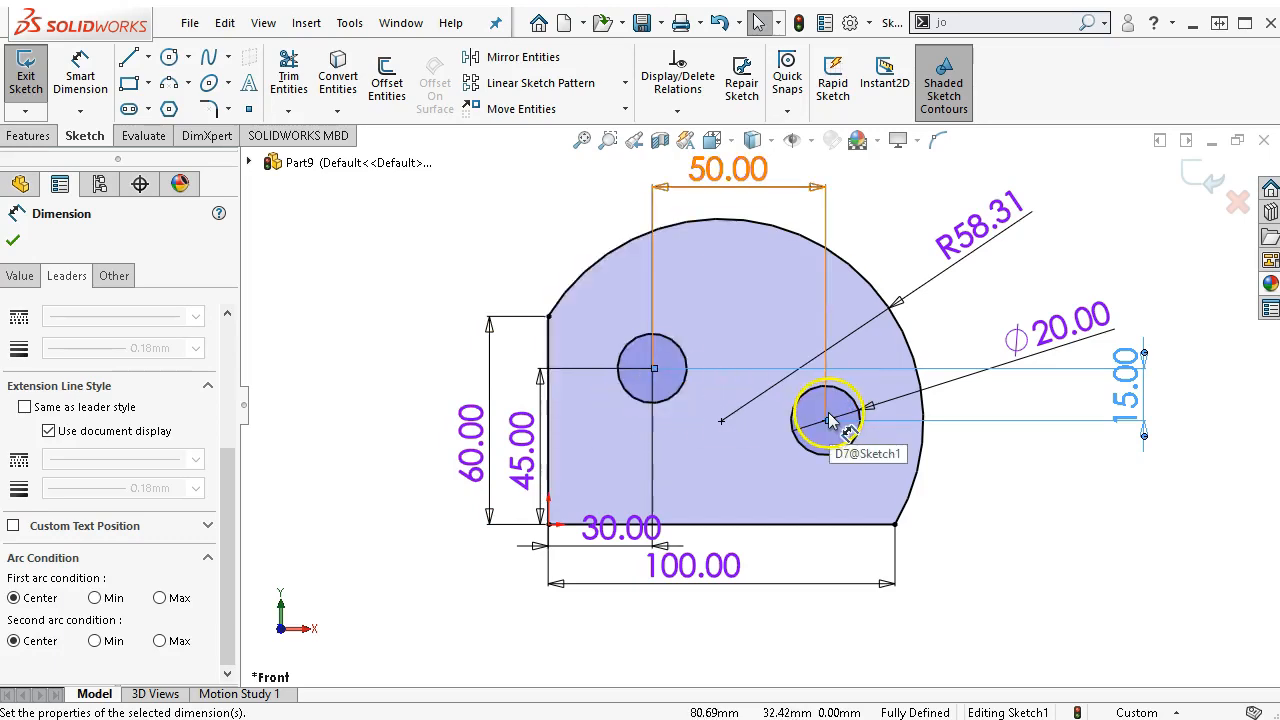
click(13, 241)
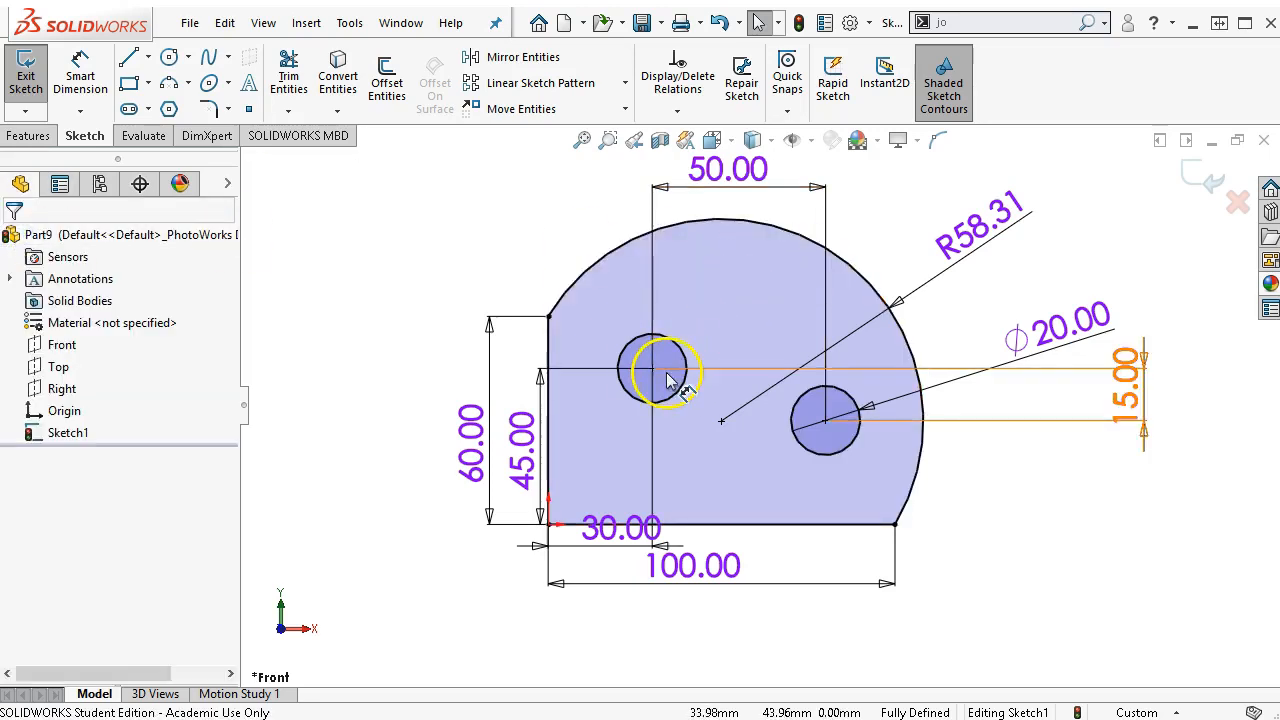
Step: Extrude the plate sketch as a boss with a Blind depth of 20 mm
click(27, 135)
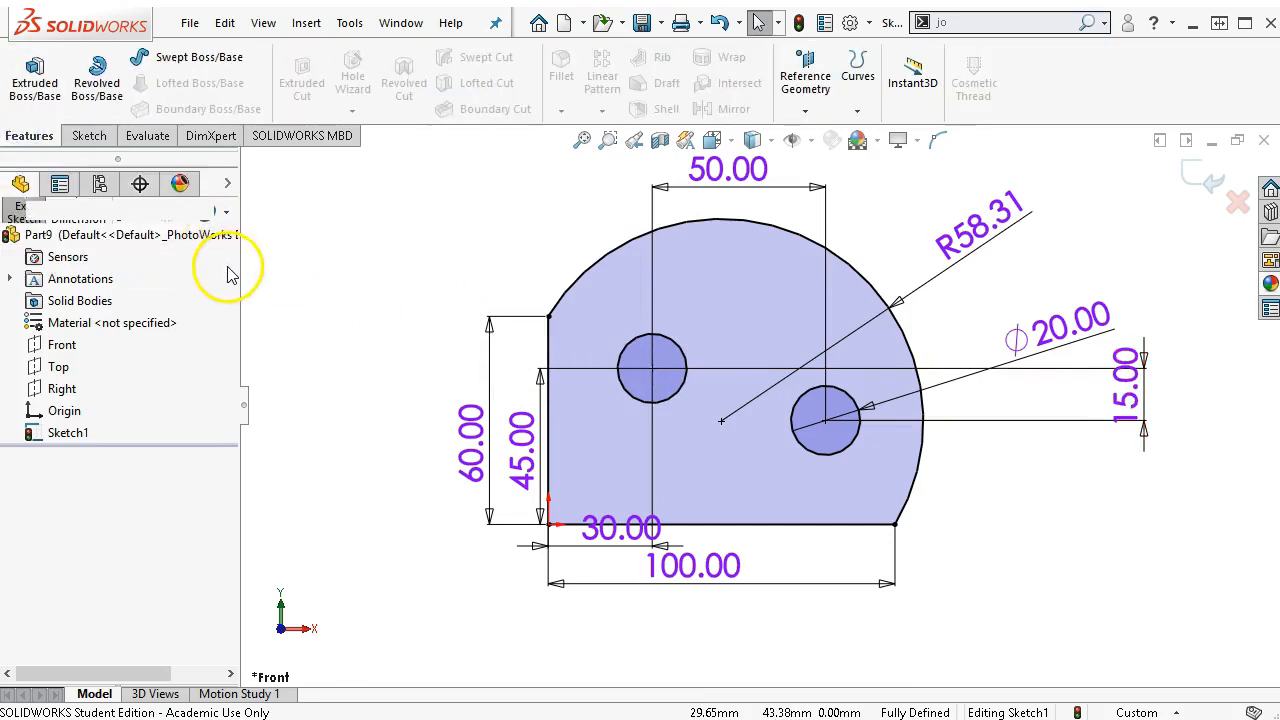
click(38, 85)
text(20)
key(Return)
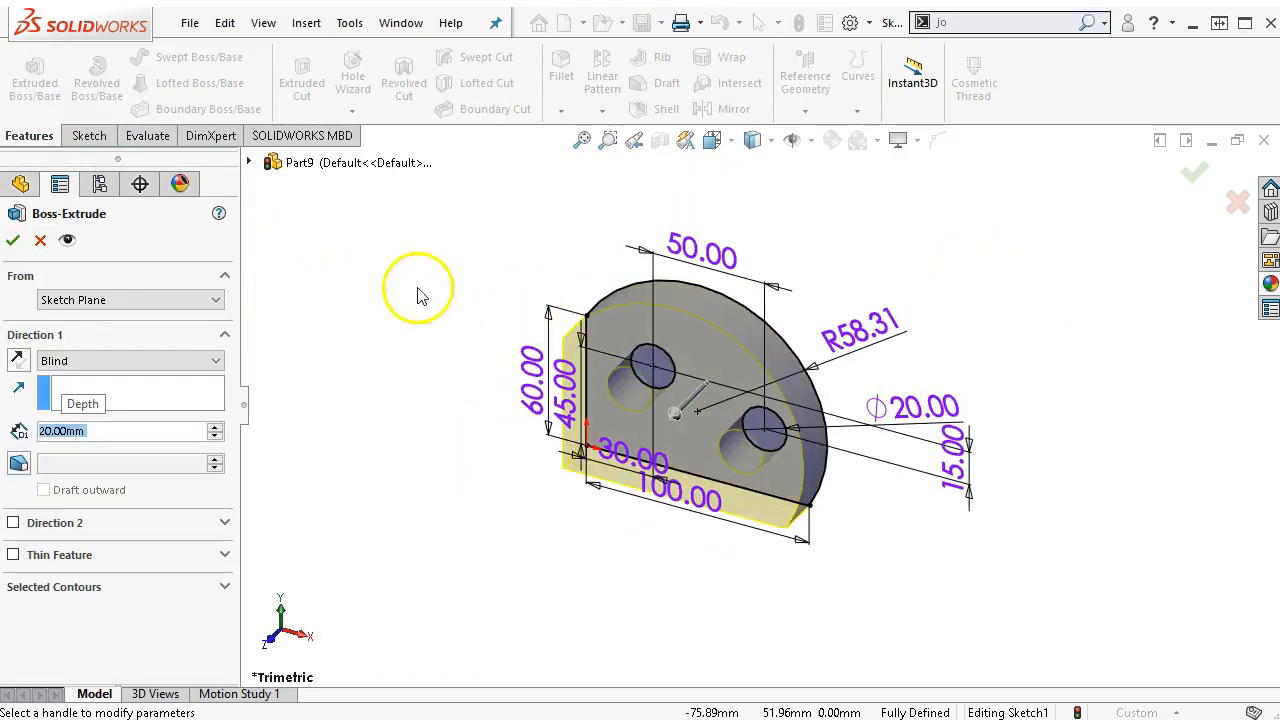
click(13, 241)
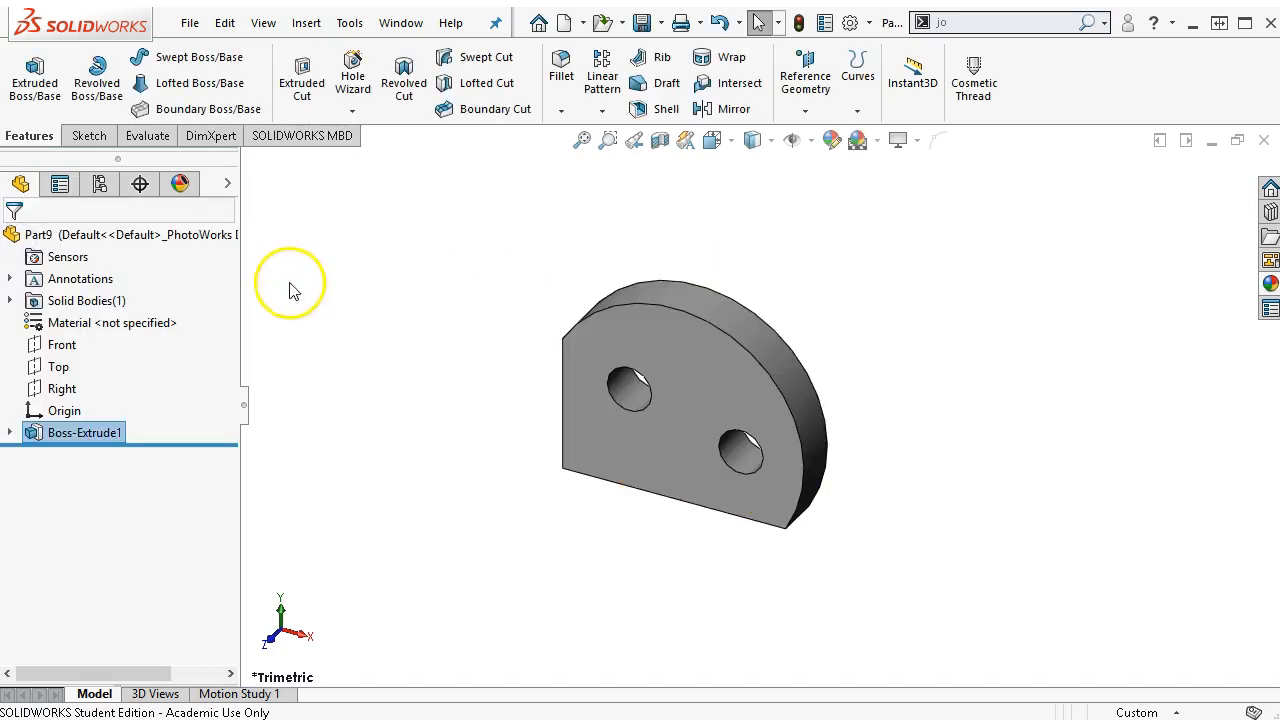
Step: Save the part as P1-9 jl.SLDPRT in the Ch1-1 folder, basing the name on the existing P1-8 file
click(642, 22)
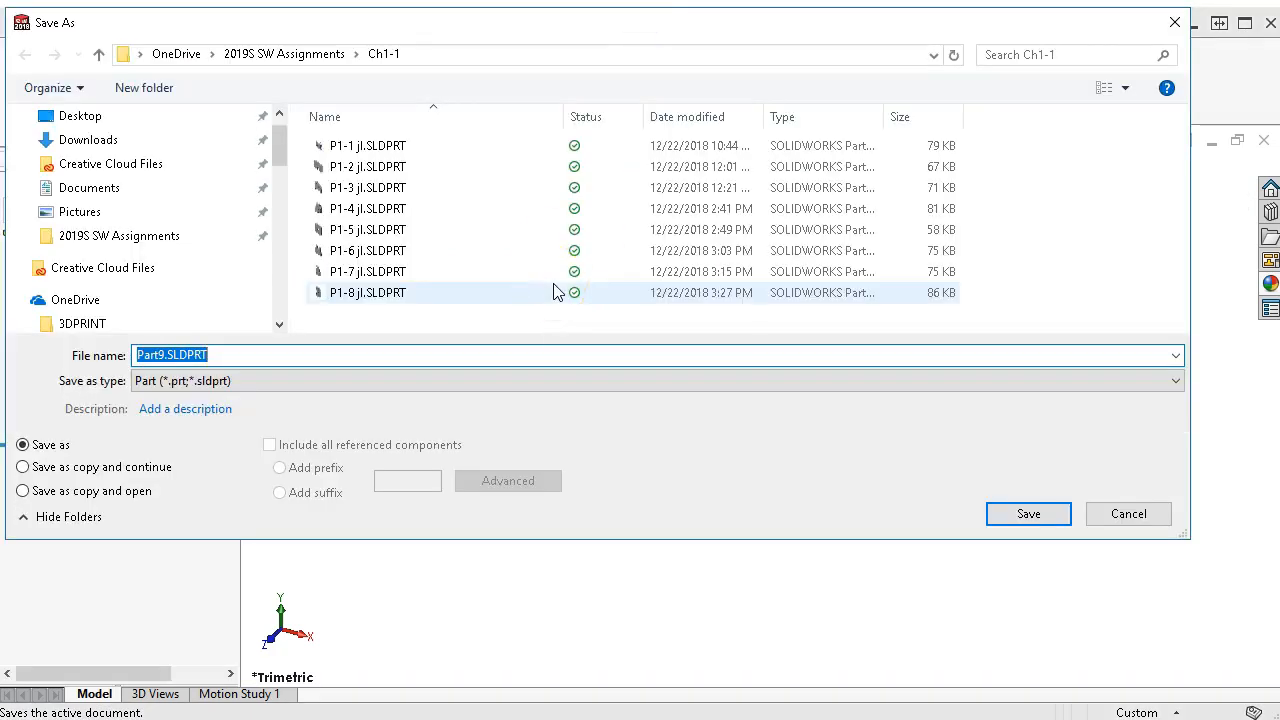
click(352, 295)
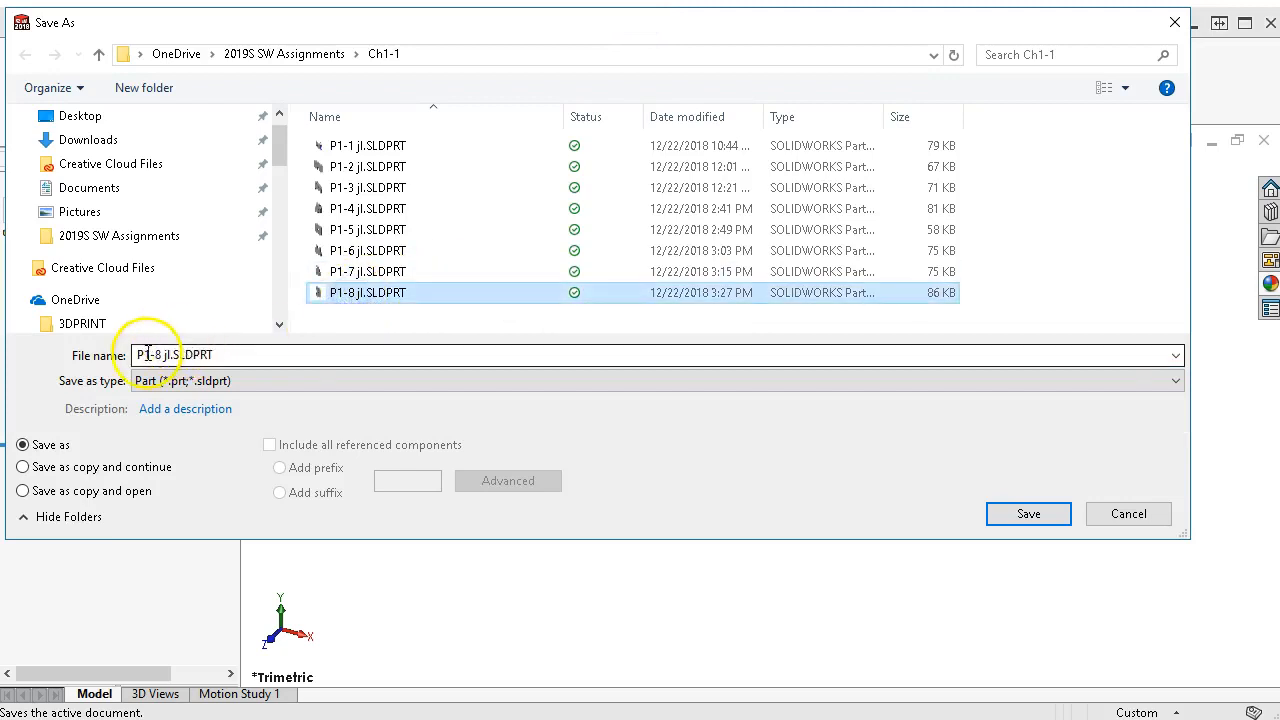
click(160, 354)
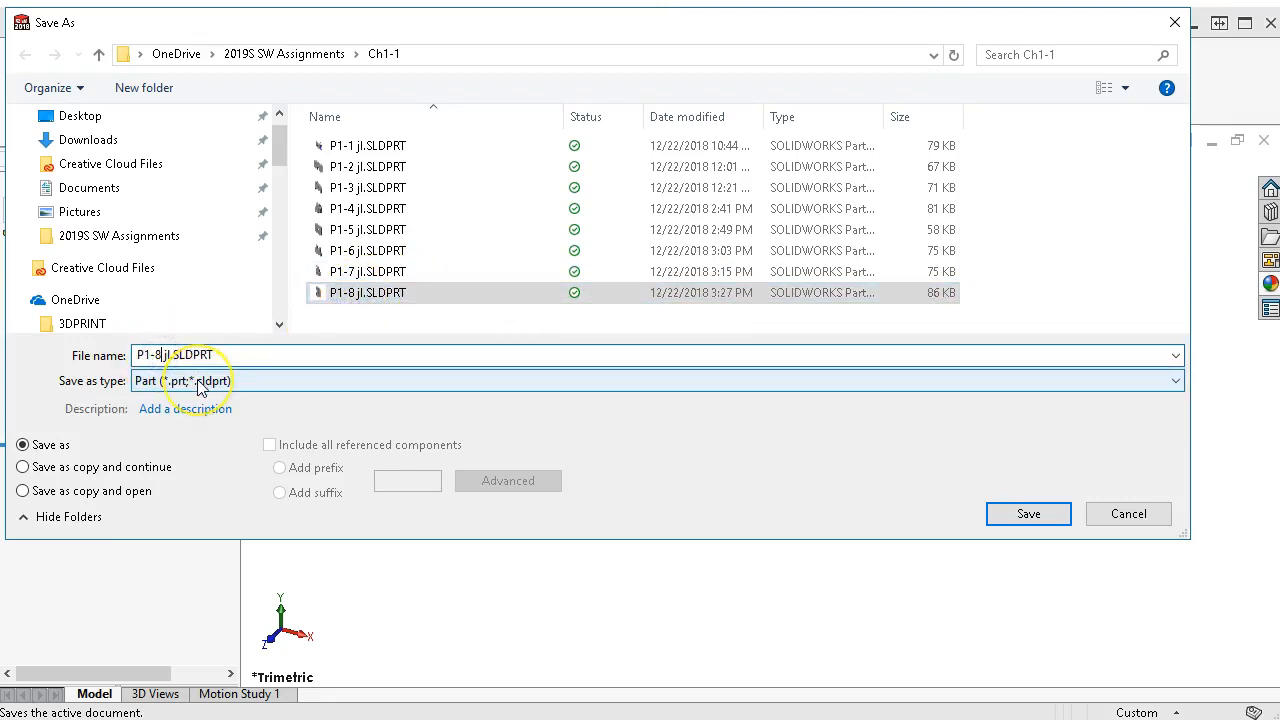
key(BackSpace)
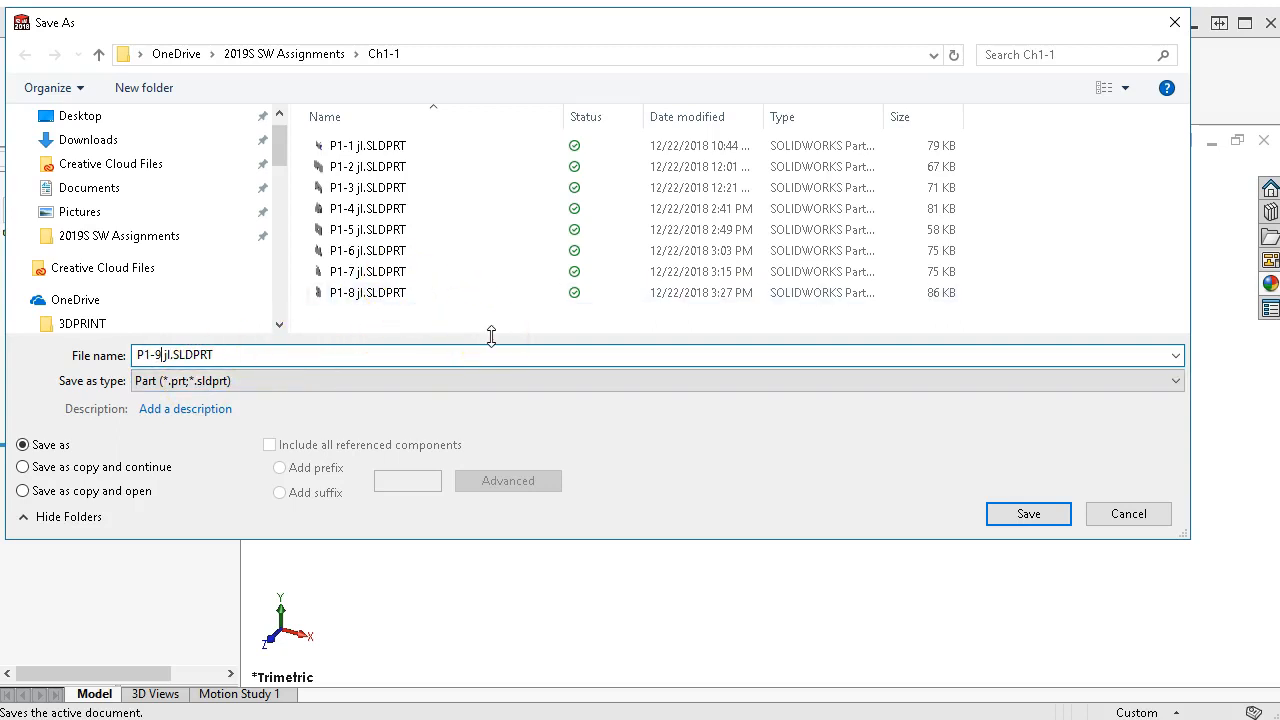
click(1028, 513)
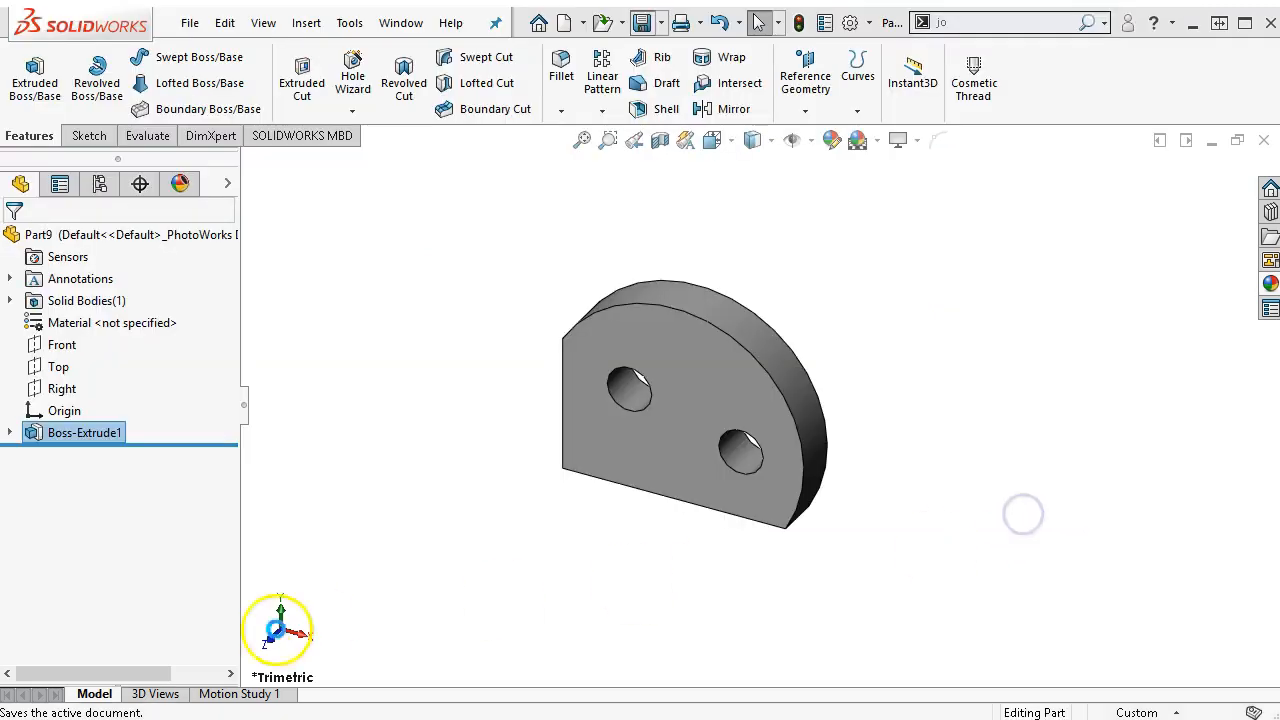